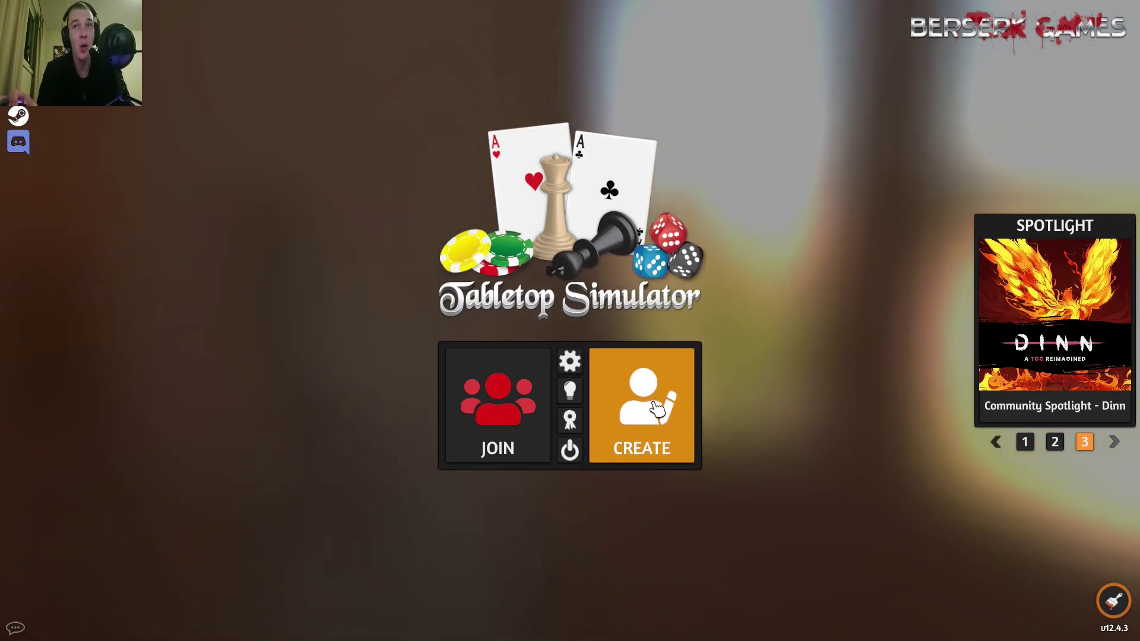
# Create a multiplayer server for friends, keeping the filled-in host settings.
pyautogui.click(653, 410)
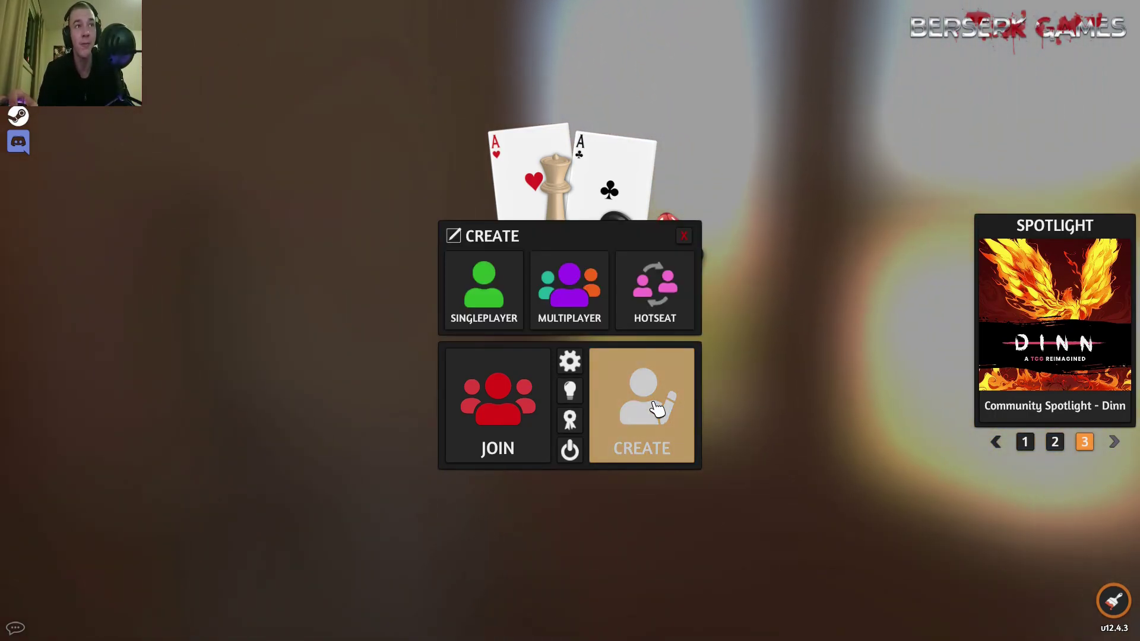
pyautogui.click(575, 287)
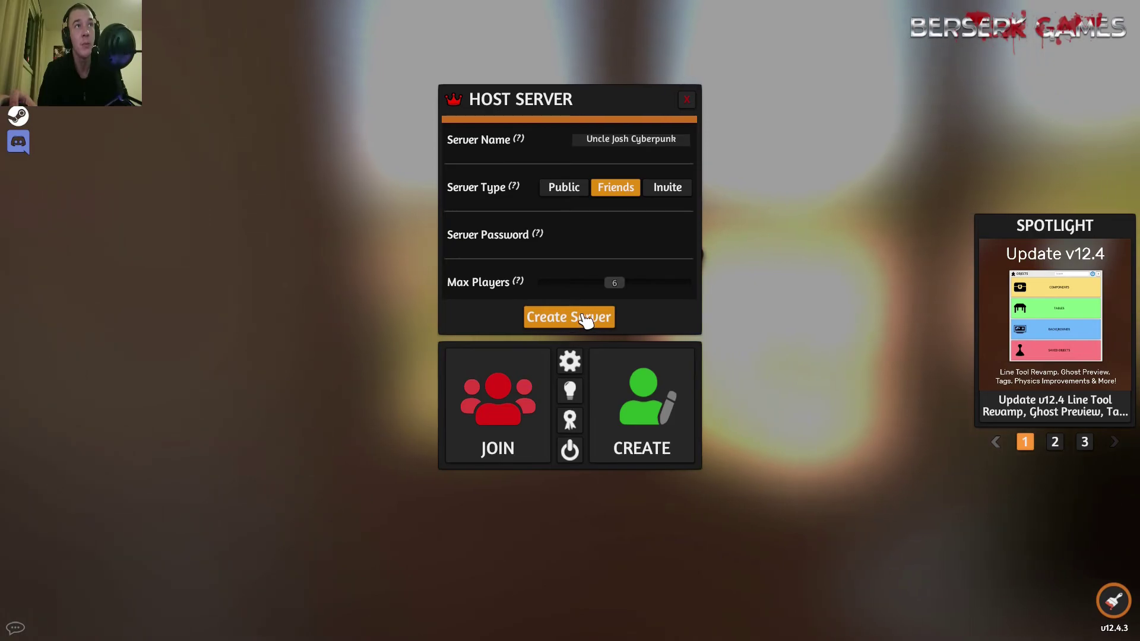
pyautogui.click(584, 318)
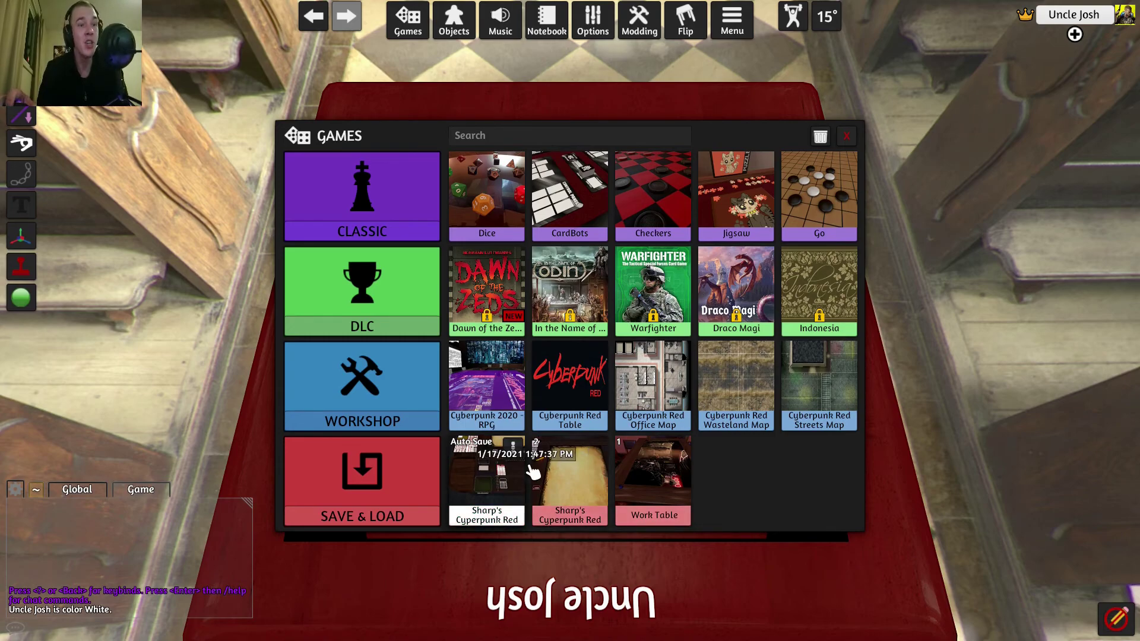
# Delete both Sharp's Cyperpunk Red saves, the auto save and the one in slot 2.
pyautogui.click(572, 398)
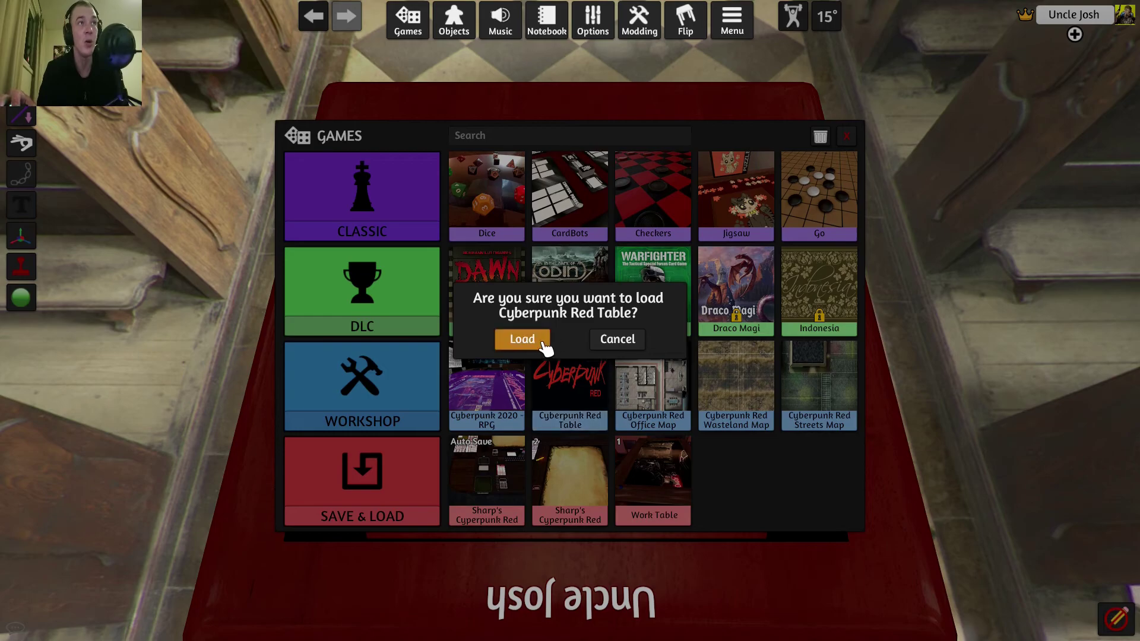
pyautogui.click(634, 347)
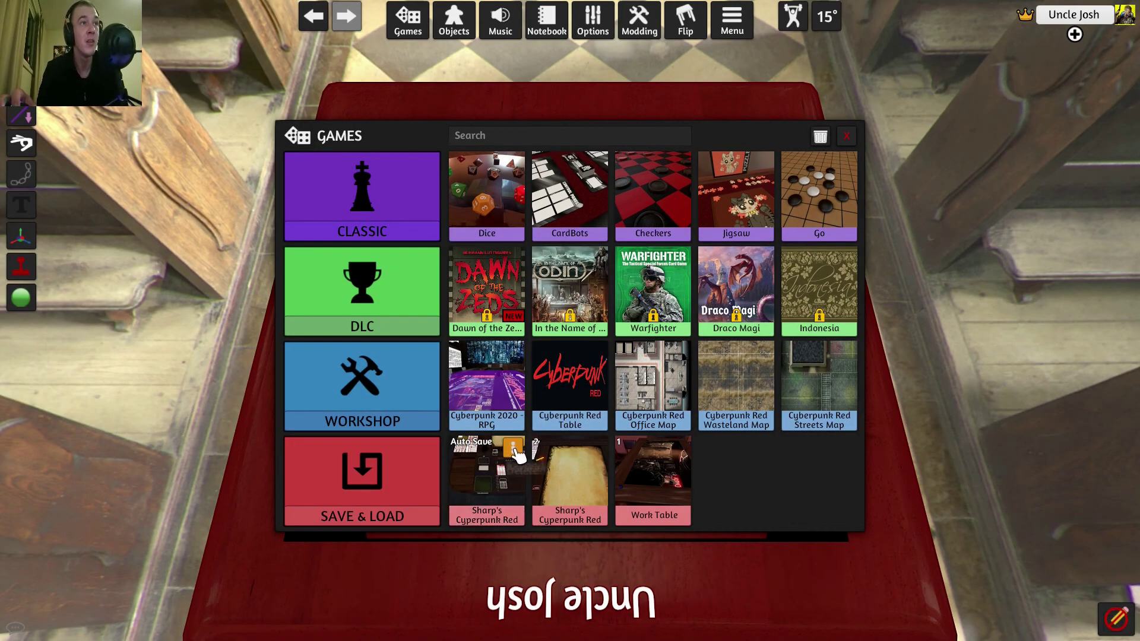
pyautogui.click(513, 450)
pyautogui.click(528, 496)
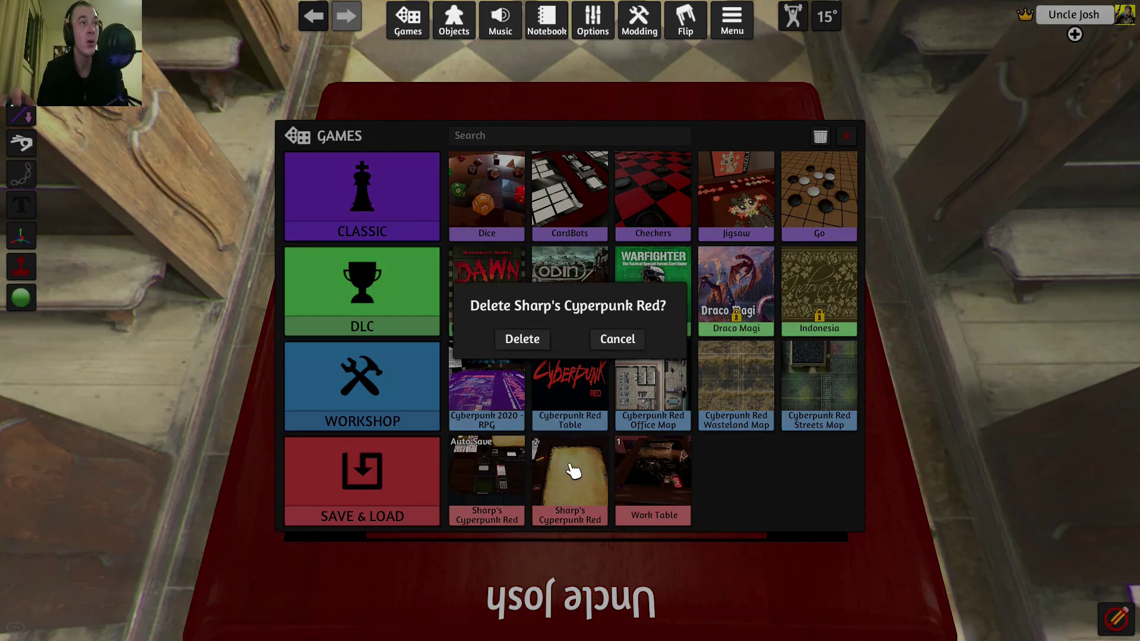
pyautogui.click(529, 339)
pyautogui.moveTo(515, 502)
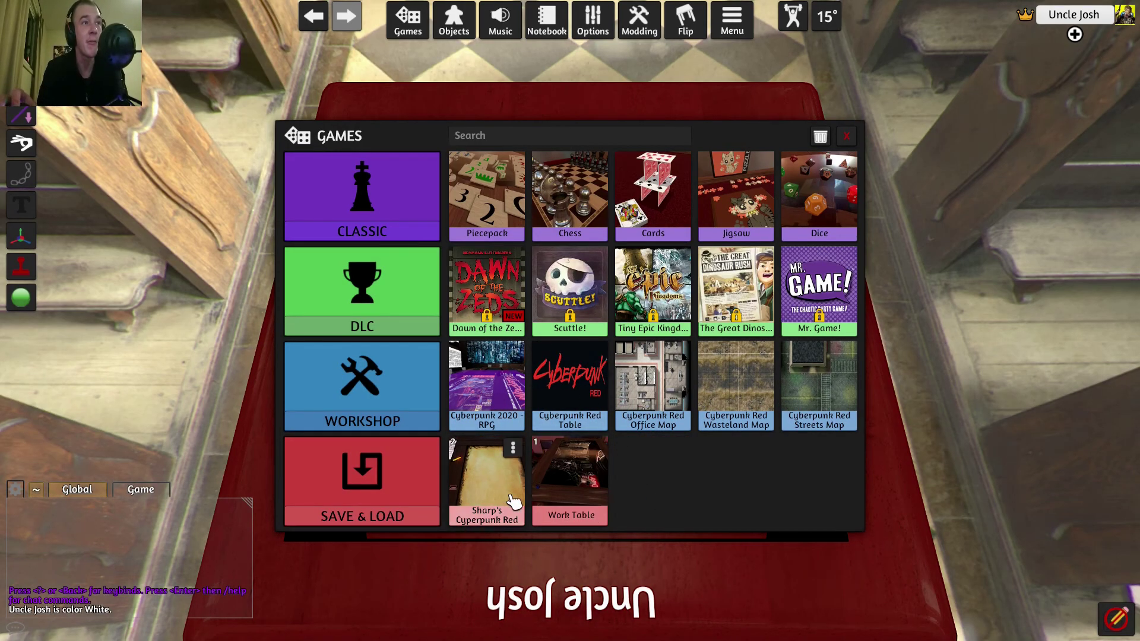
pyautogui.click(514, 449)
pyautogui.click(539, 520)
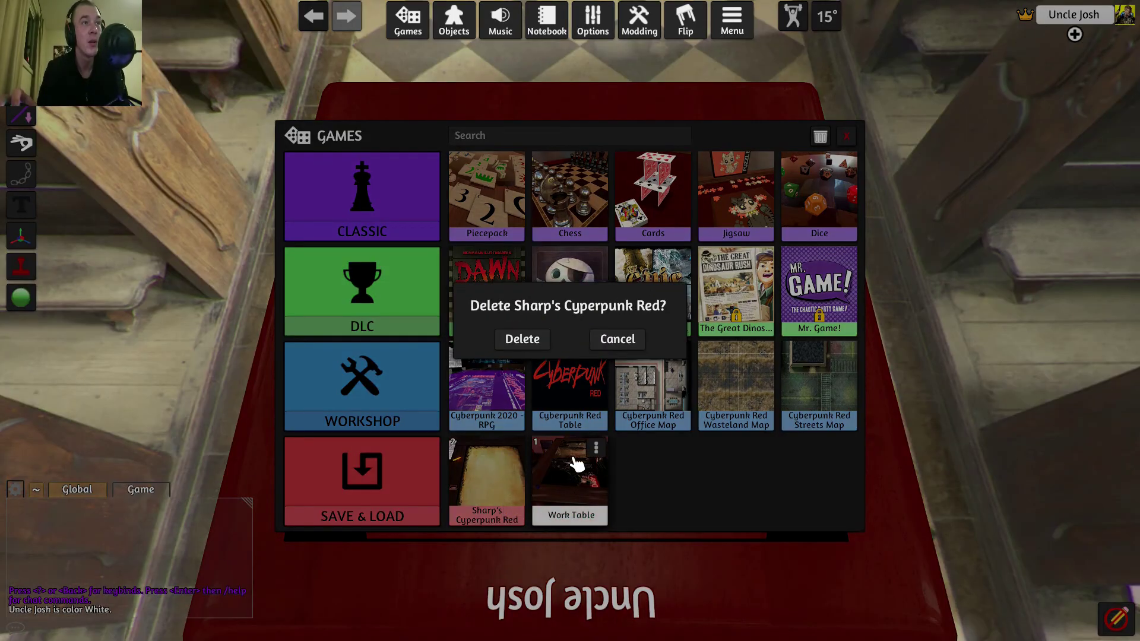
pyautogui.click(550, 349)
# Load the saved game Work Table.
pyautogui.moveTo(484, 493)
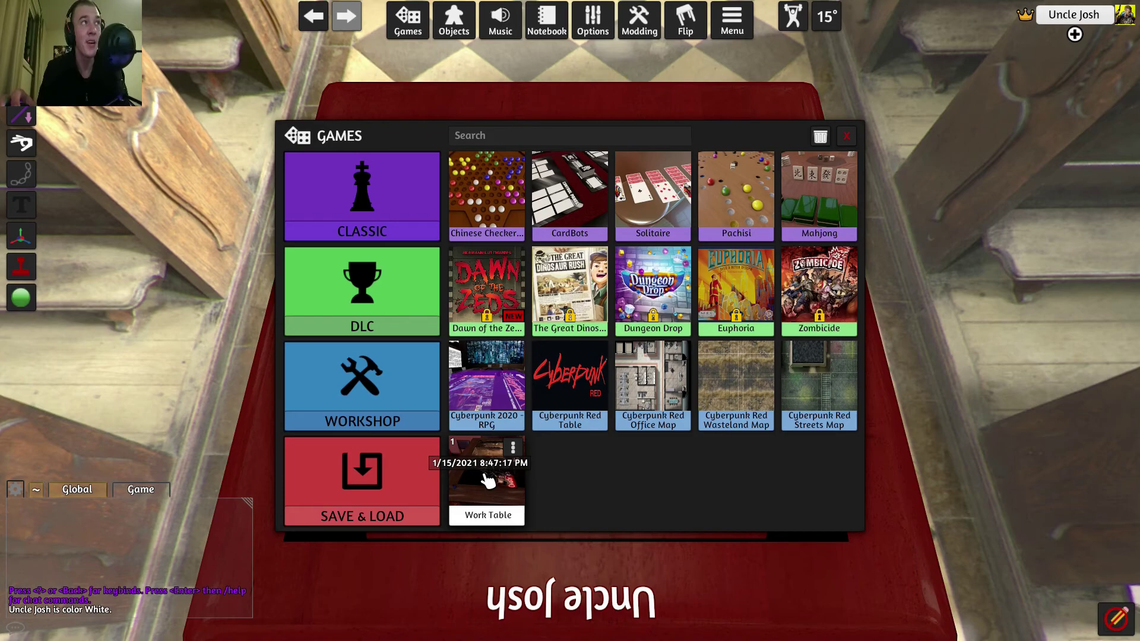
pyautogui.click(487, 481)
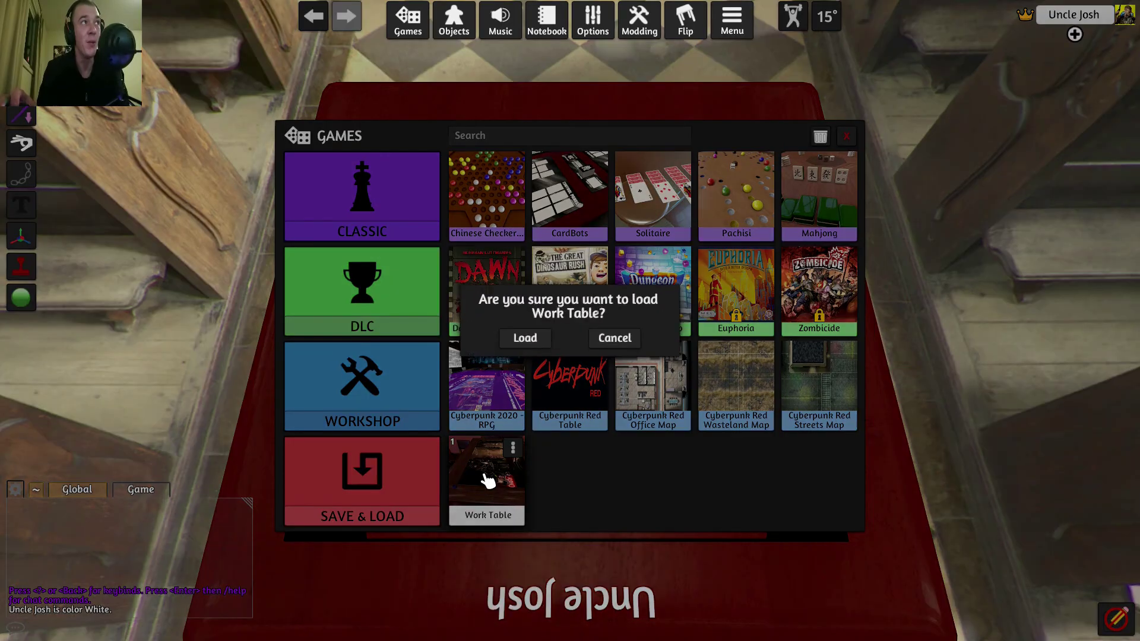
pyautogui.click(522, 339)
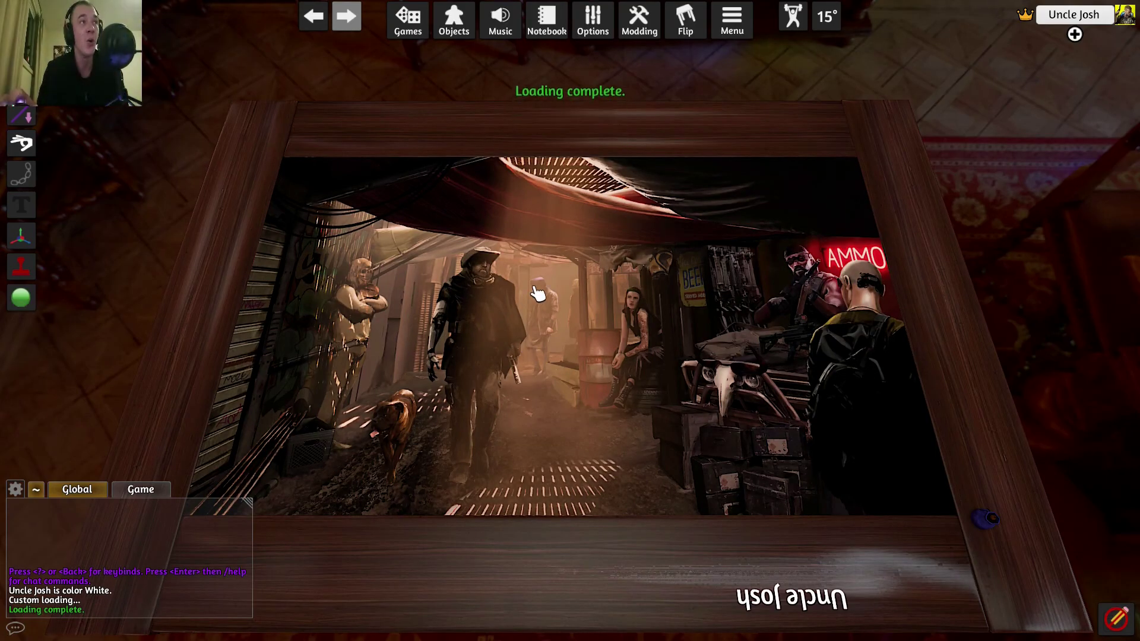
# Place a custom Token component on the wooden rim of the table near the player's seat.
pyautogui.moveTo(924, 461); pyautogui.dragTo(386, 391)
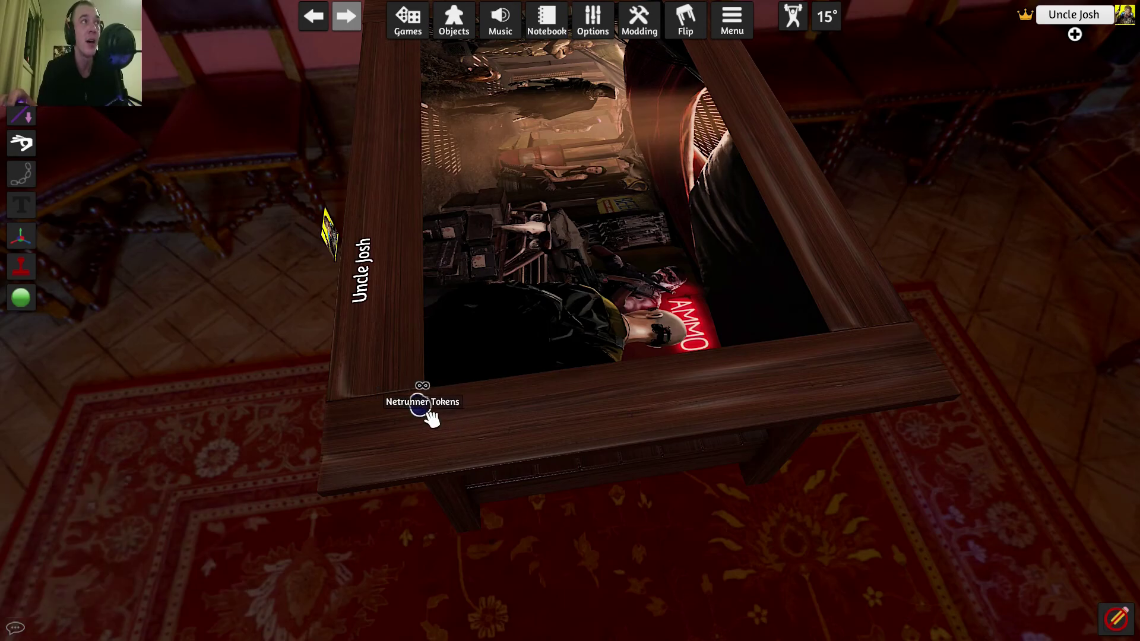
pyautogui.scroll(1, 429, 396)
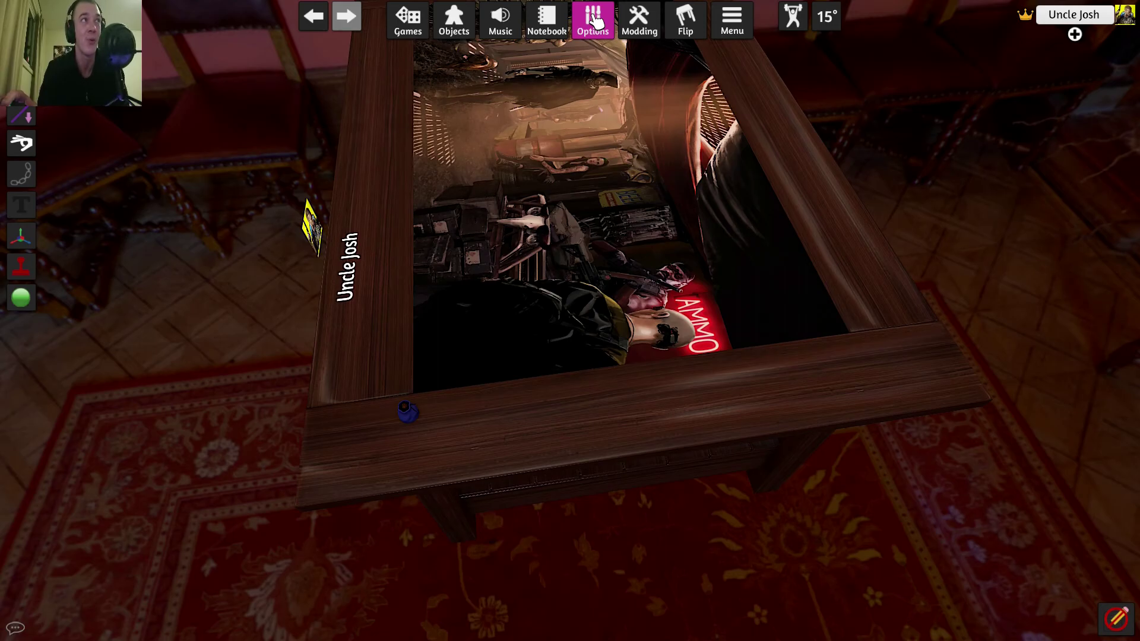
pyautogui.moveTo(651, 27)
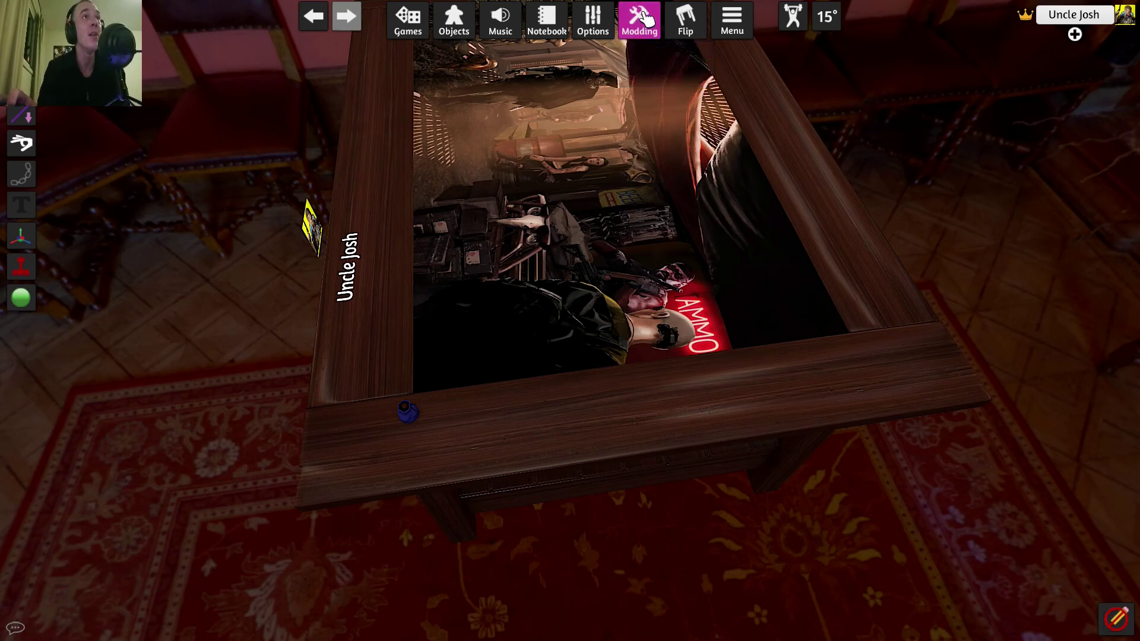
pyautogui.click(466, 25)
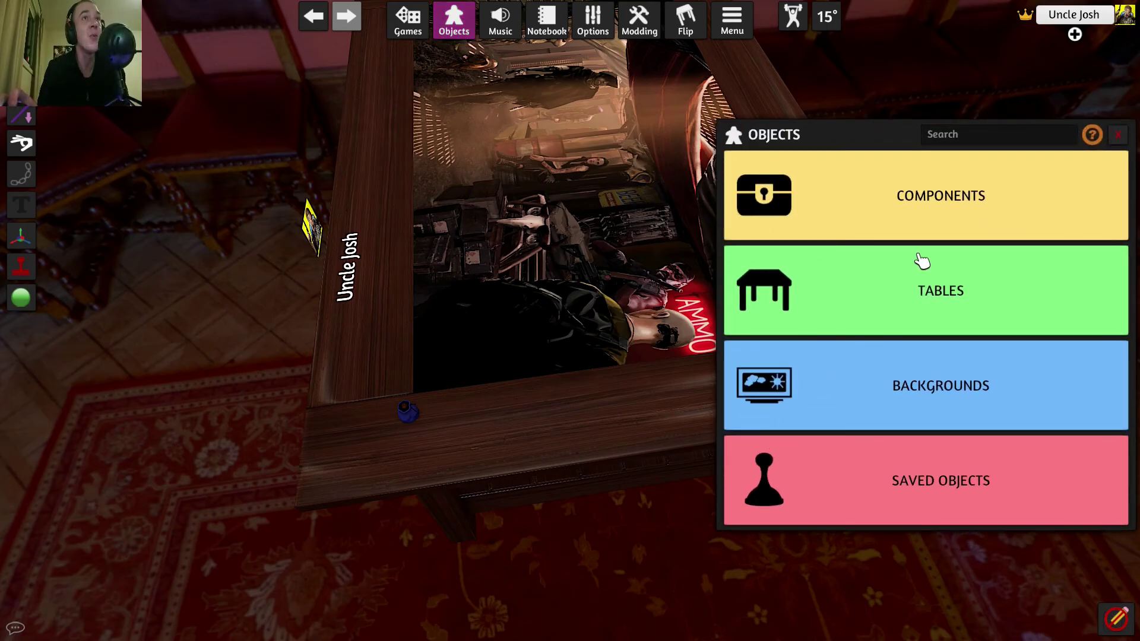
pyautogui.click(922, 202)
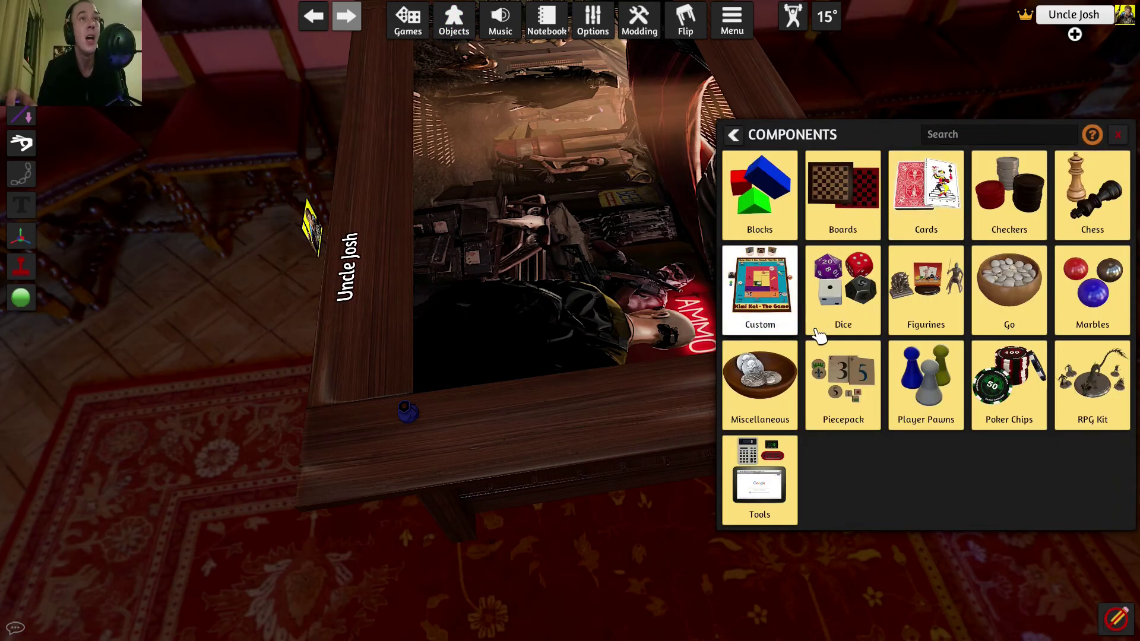
pyautogui.click(766, 292)
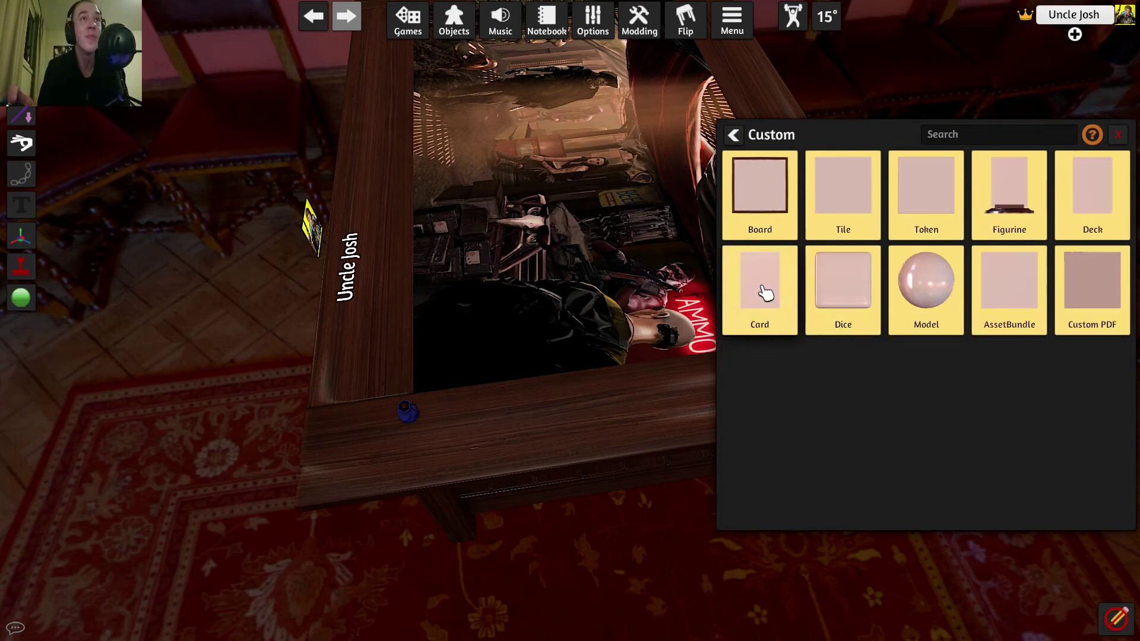
pyautogui.click(918, 193)
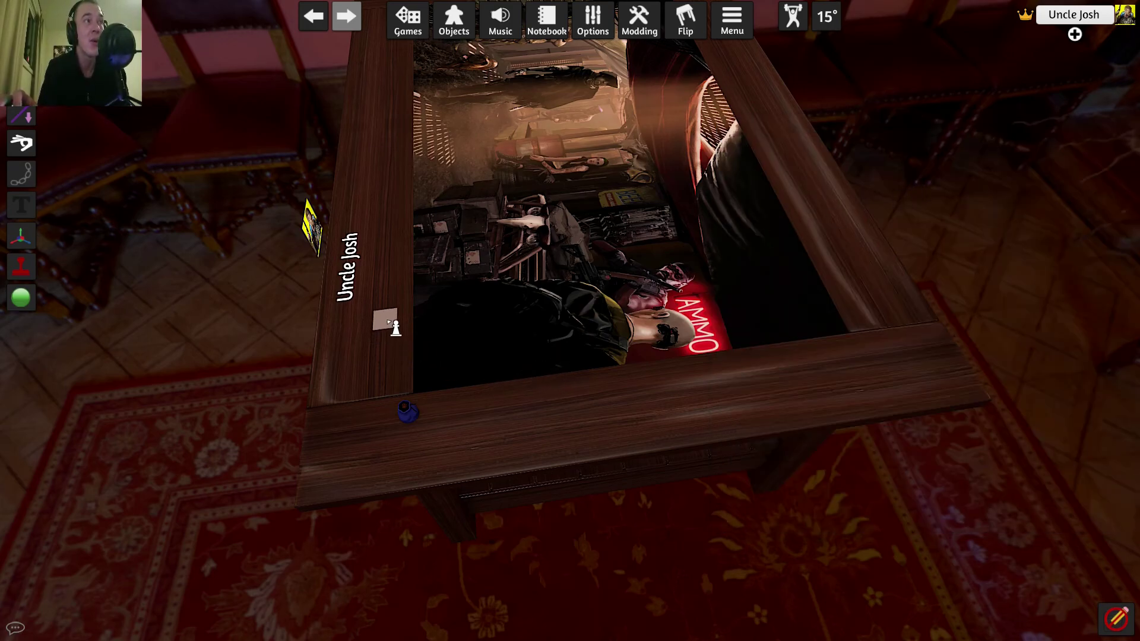
pyautogui.click(389, 323)
pyautogui.click(396, 326)
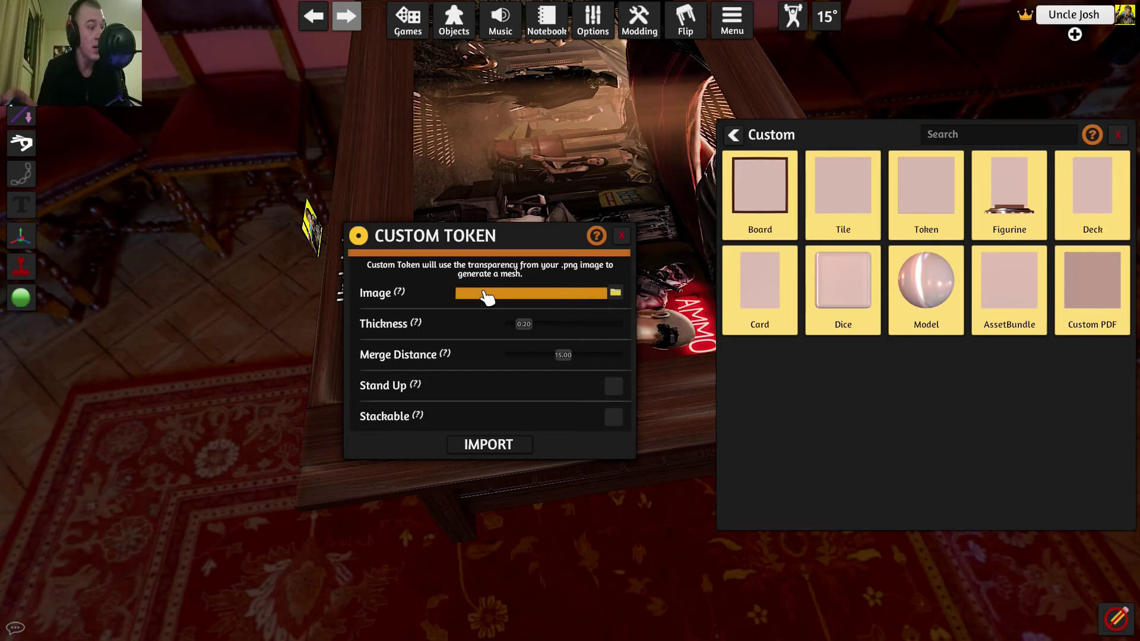
pyautogui.write('https://i.imgur.com/uWOzObU.jpg')
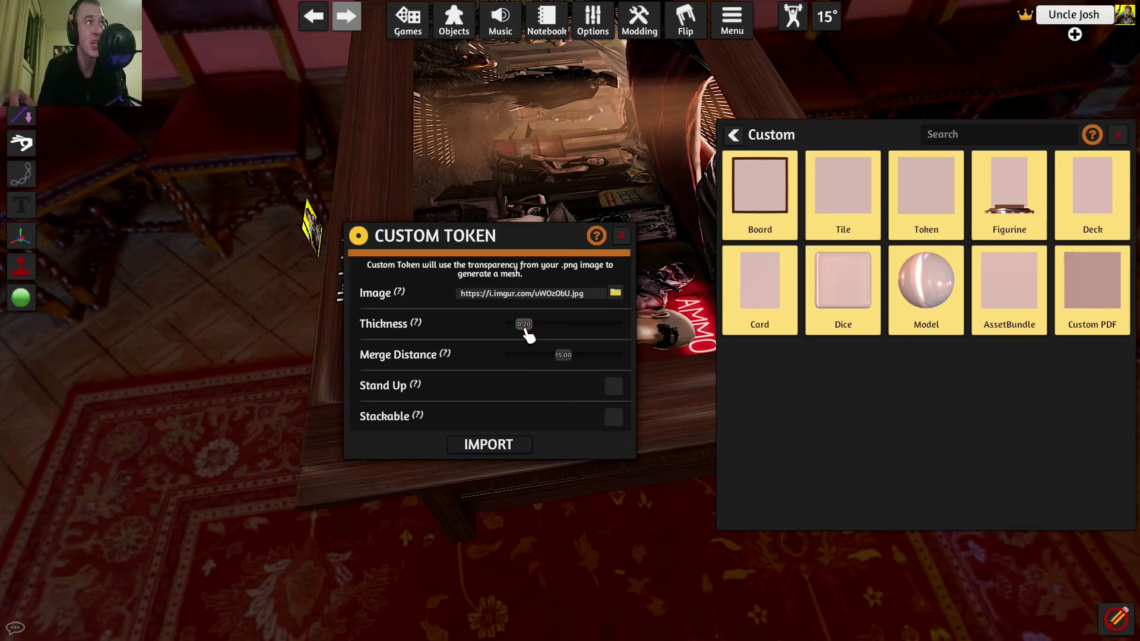
pyautogui.moveTo(438, 357)
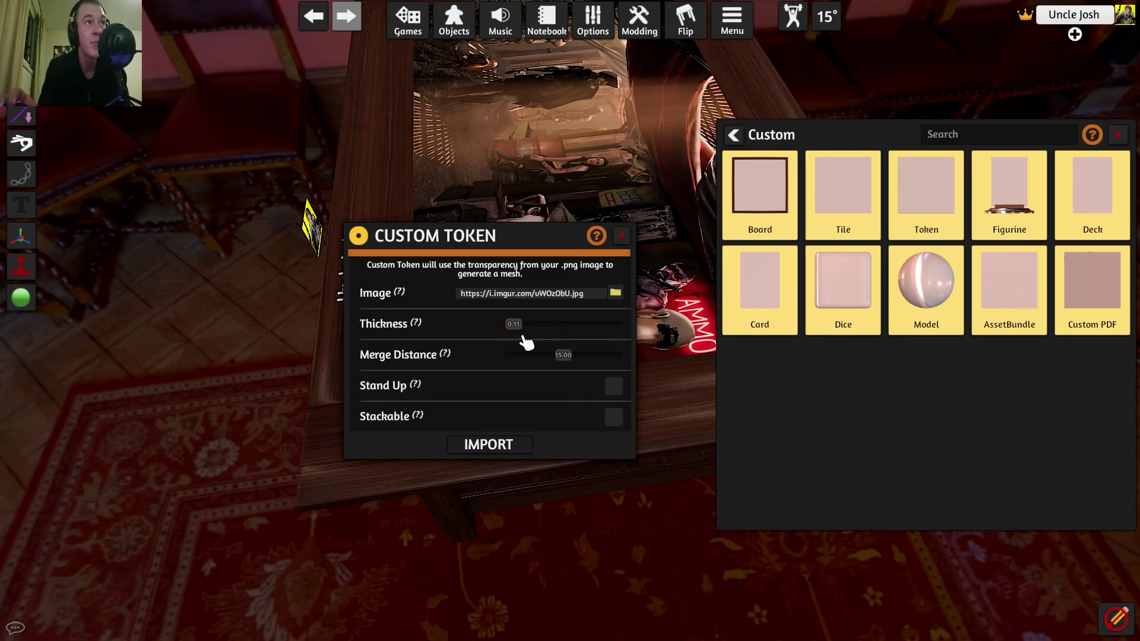
pyautogui.click(493, 447)
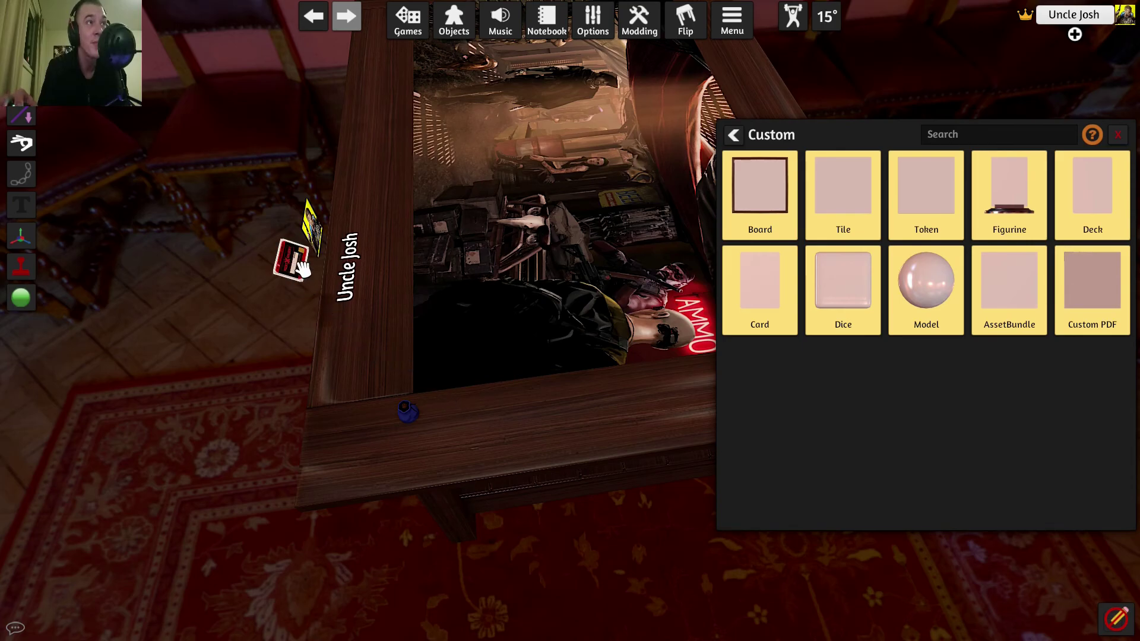
# Move the Trauma Team card onto the table rim near the blue bag and turn it so its text reads upright.
pyautogui.moveTo(303, 269); pyautogui.dragTo(459, 354)
pyautogui.scroll(5, 493, 442)
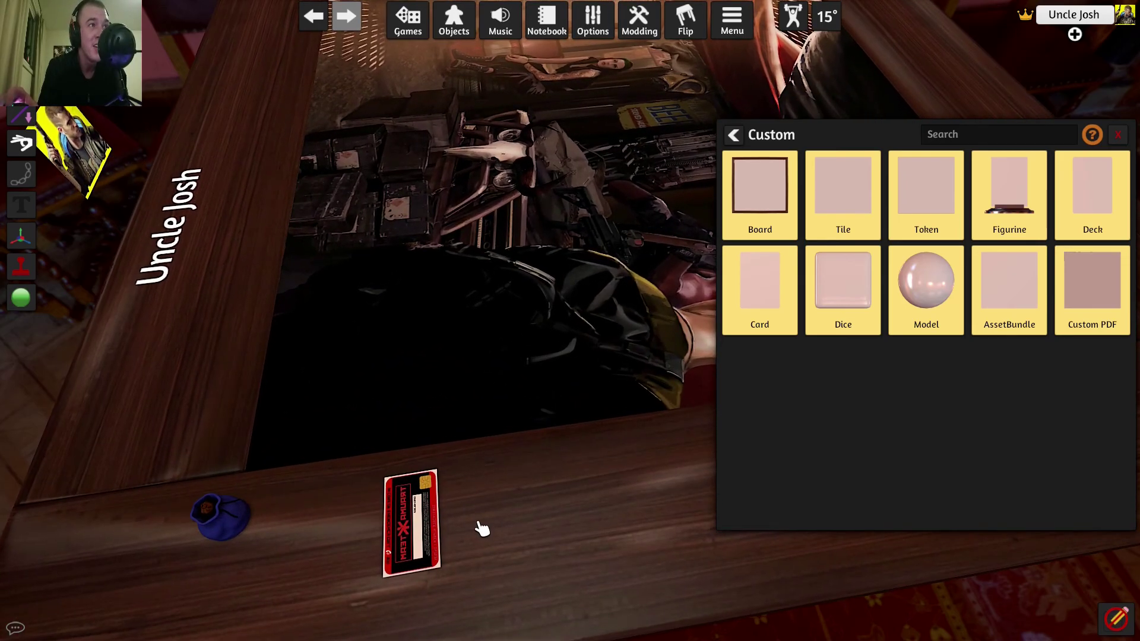
pyautogui.moveTo(416, 530); pyautogui.dragTo(429, 474)
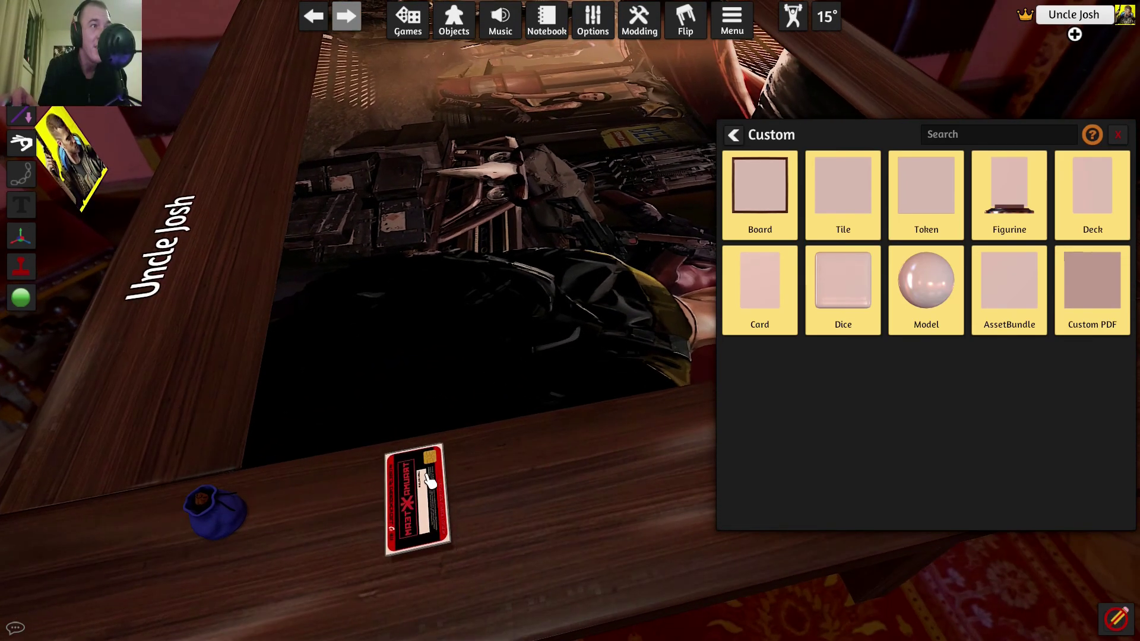
pyautogui.press('f')
pyautogui.press('q')
pyautogui.press('q')
pyautogui.press('e')
pyautogui.press('e')
pyautogui.press('e')
pyautogui.press('e')
pyautogui.press('e')
pyautogui.press('e')
pyautogui.press('e')
pyautogui.press('e')
pyautogui.press('e')
pyautogui.press('e')
pyautogui.press('e')
pyautogui.press('e')
# Close the component library and shift the Trauma Team card closer to the blue bag.
pyautogui.scroll(4, 411, 493)
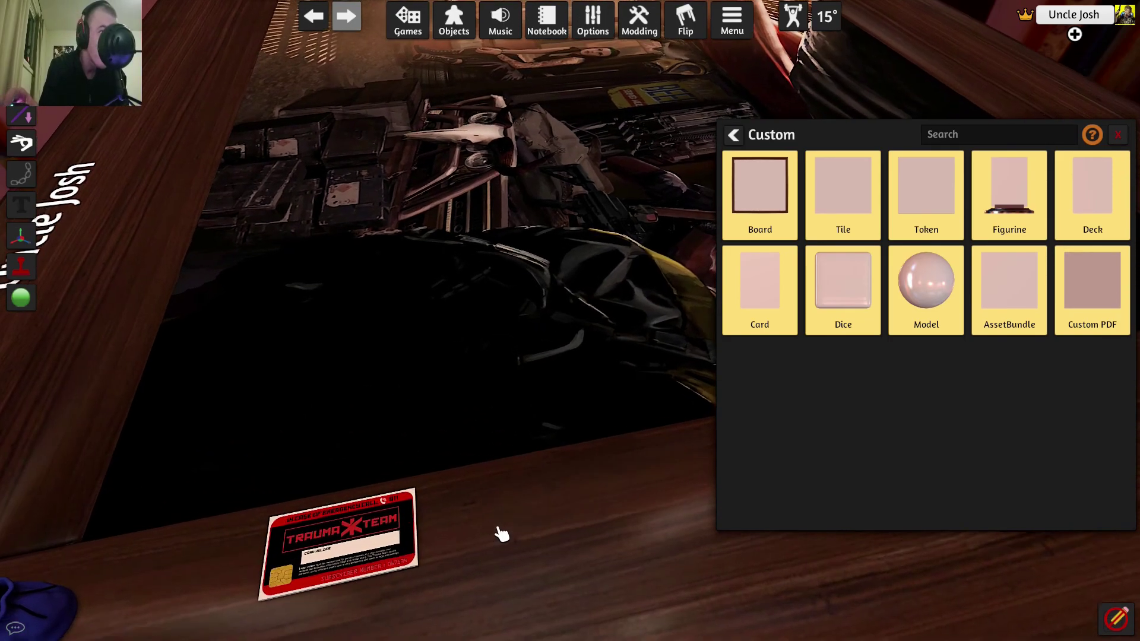
pyautogui.scroll(2, 493, 535)
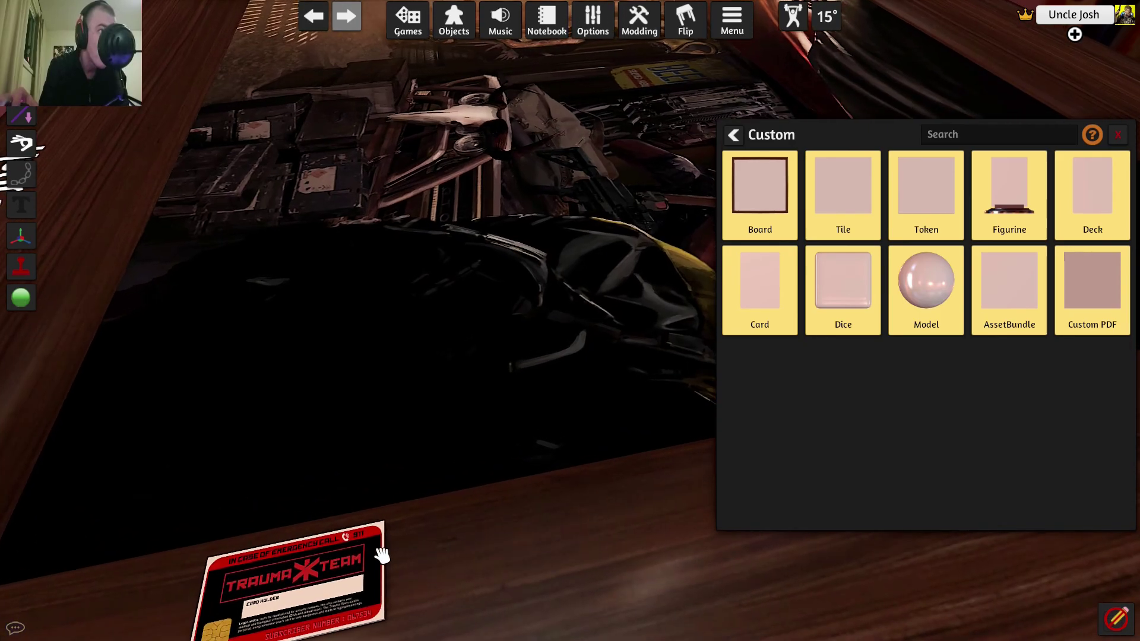
pyautogui.scroll(-6, 152, 479)
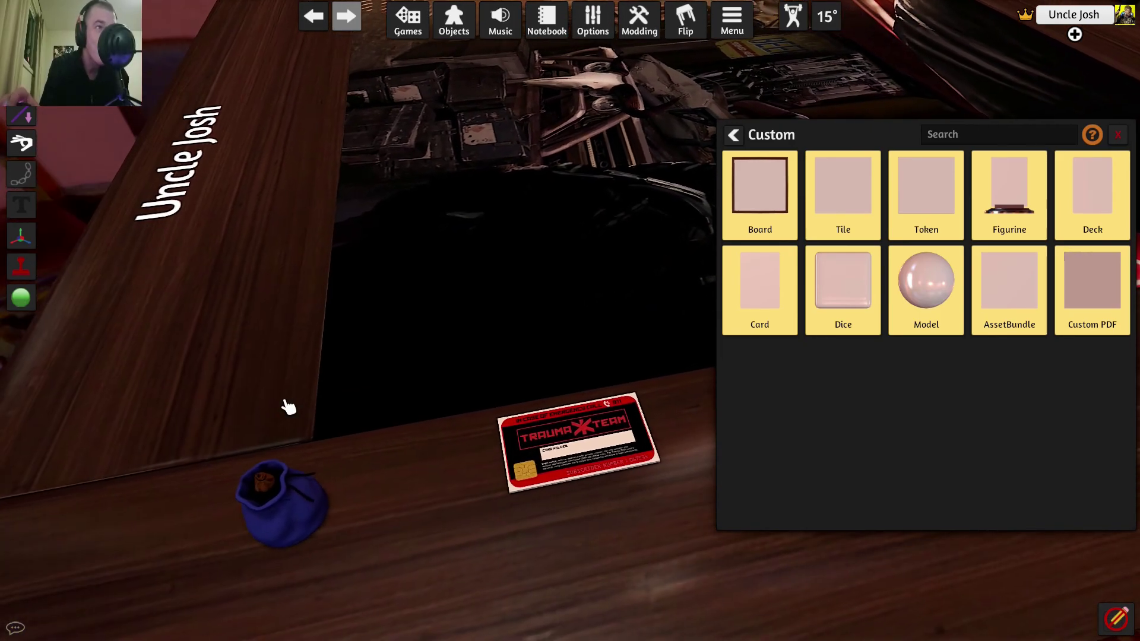
pyautogui.click(1118, 135)
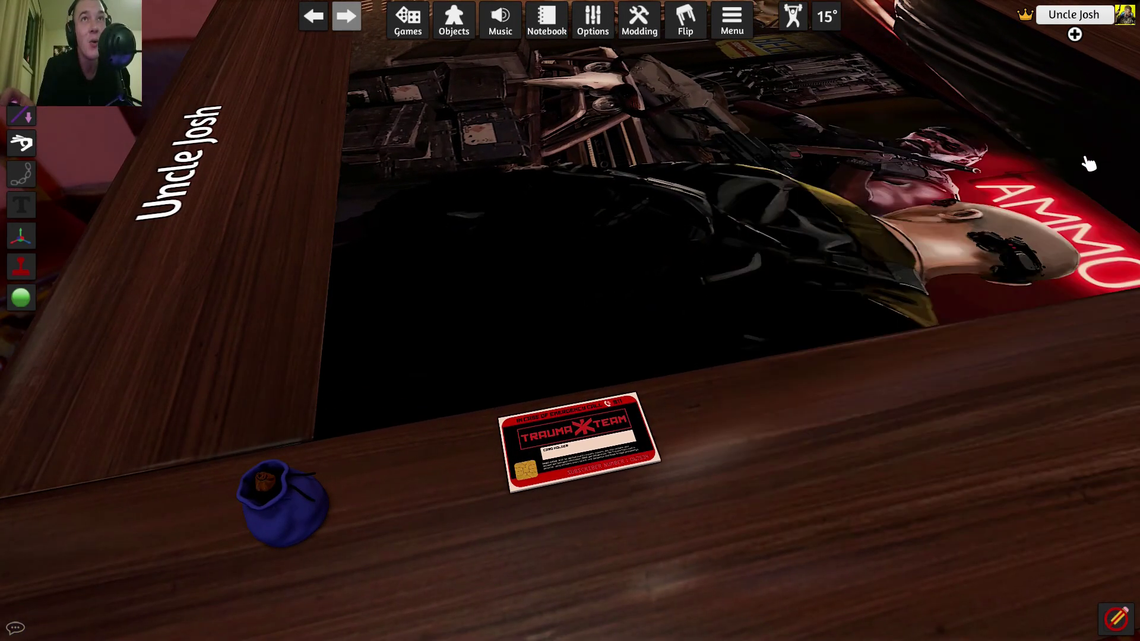
pyautogui.moveTo(592, 449); pyautogui.dragTo(541, 452)
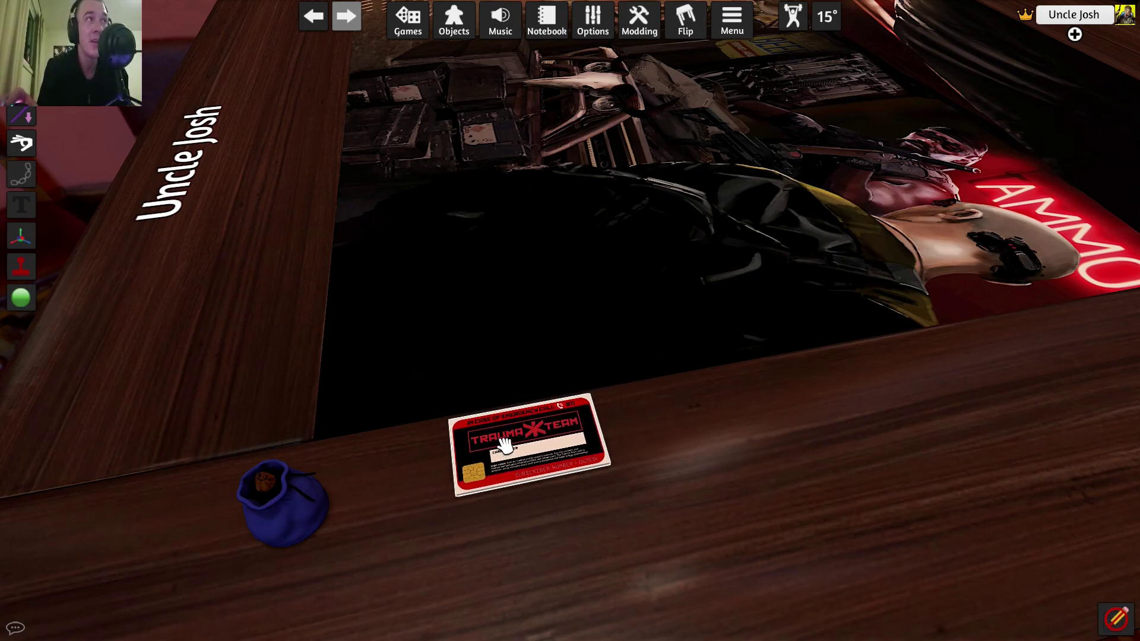
pyautogui.moveTo(507, 444); pyautogui.dragTo(477, 456)
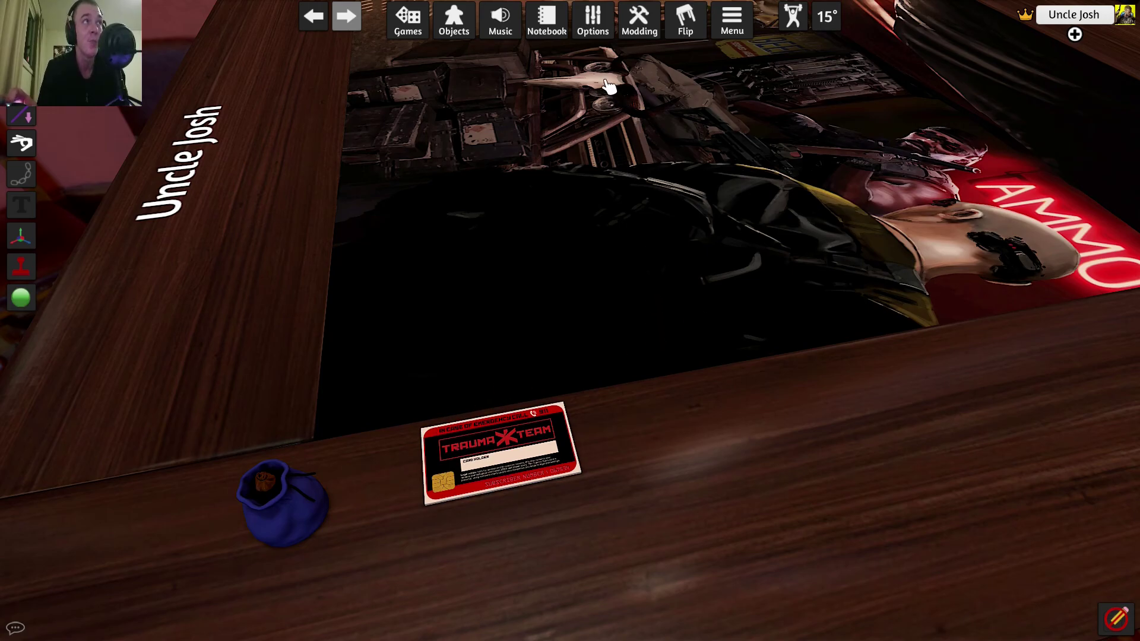
# Load the workshop game Cyberpunk Red Table and allow its tablet to open the tabletopaudio.com page.
pyautogui.scroll(-2, 732, 449)
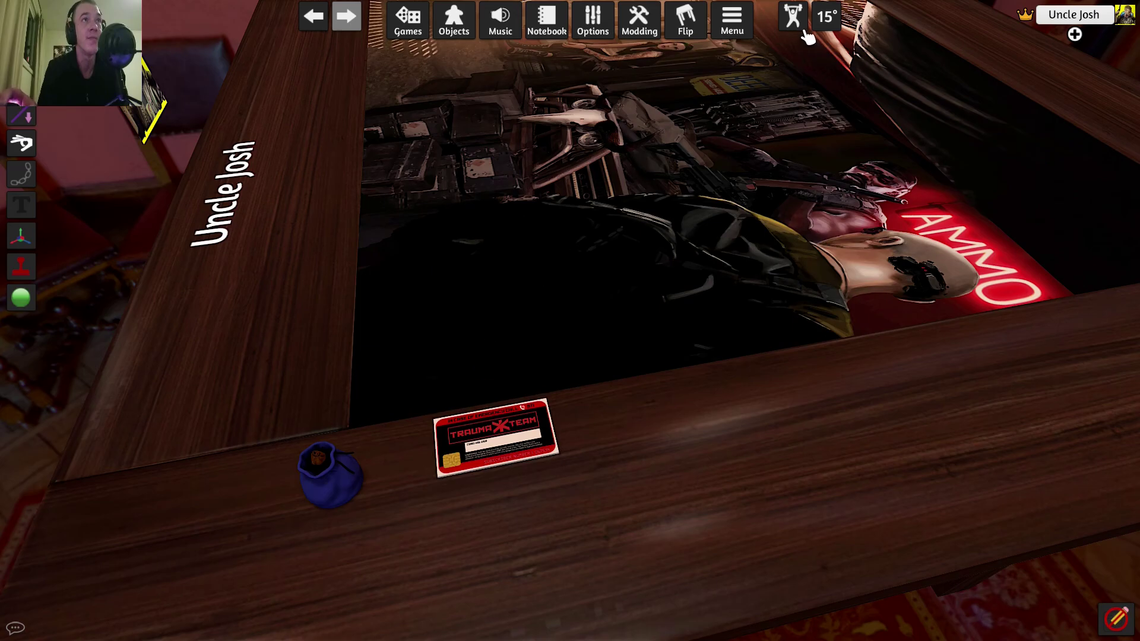
pyautogui.click(748, 22)
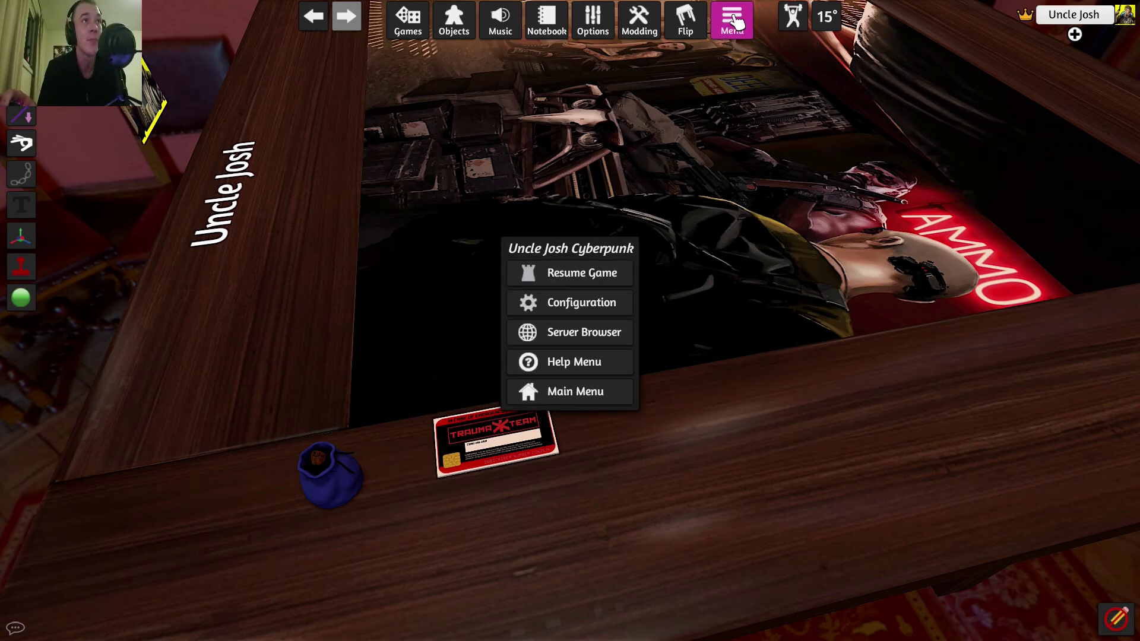
pyautogui.click(737, 22)
pyautogui.click(408, 21)
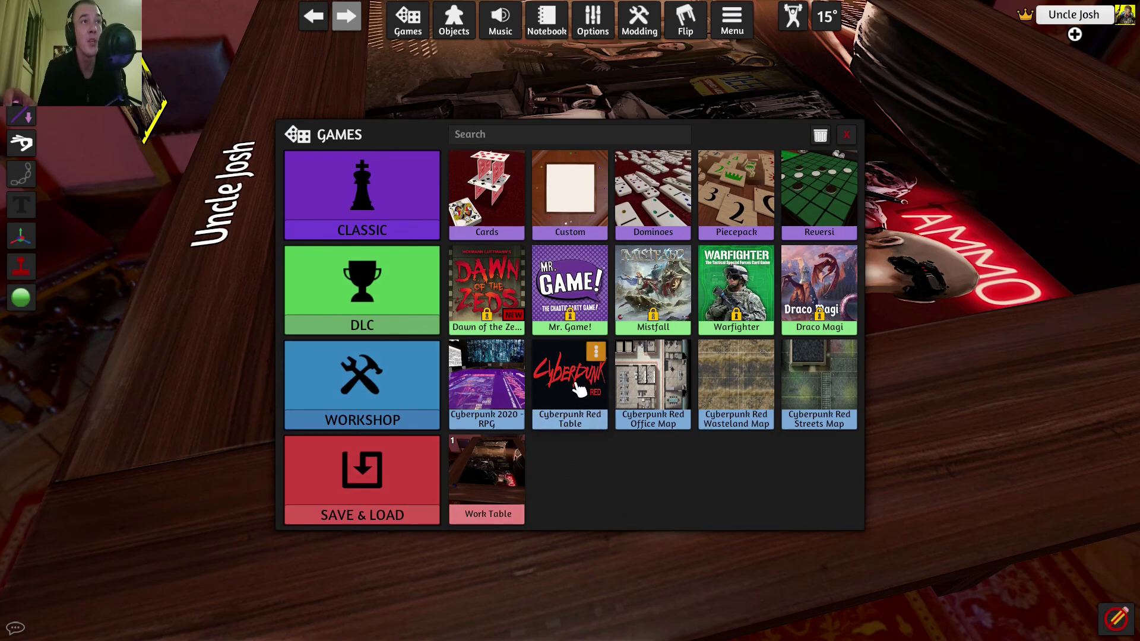
pyautogui.click(570, 396)
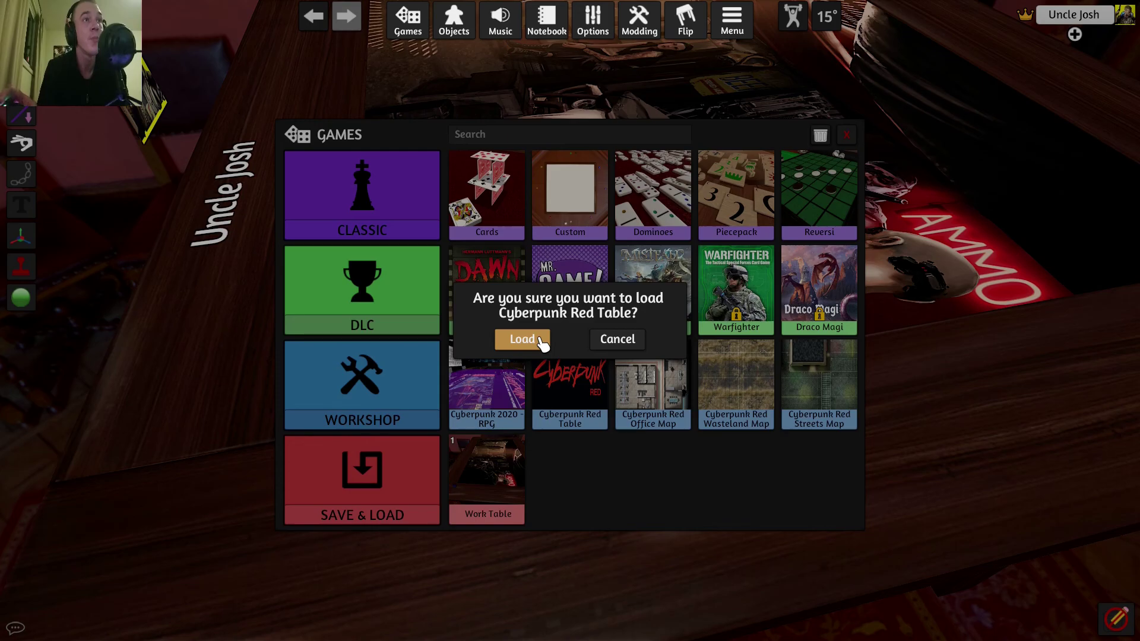
pyautogui.click(522, 340)
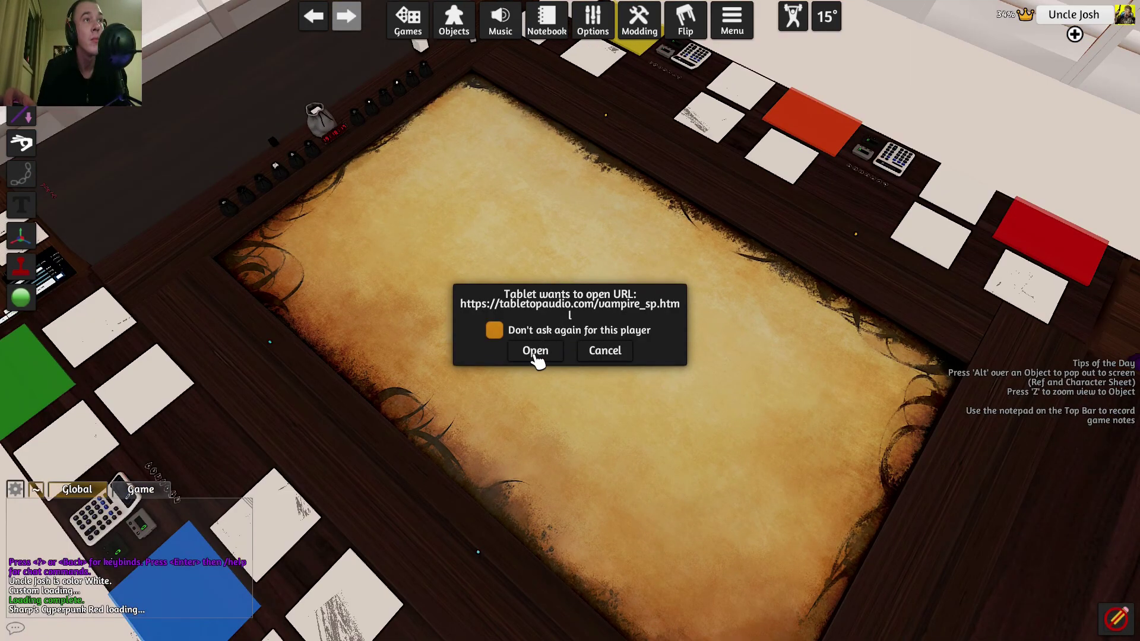
pyautogui.click(535, 352)
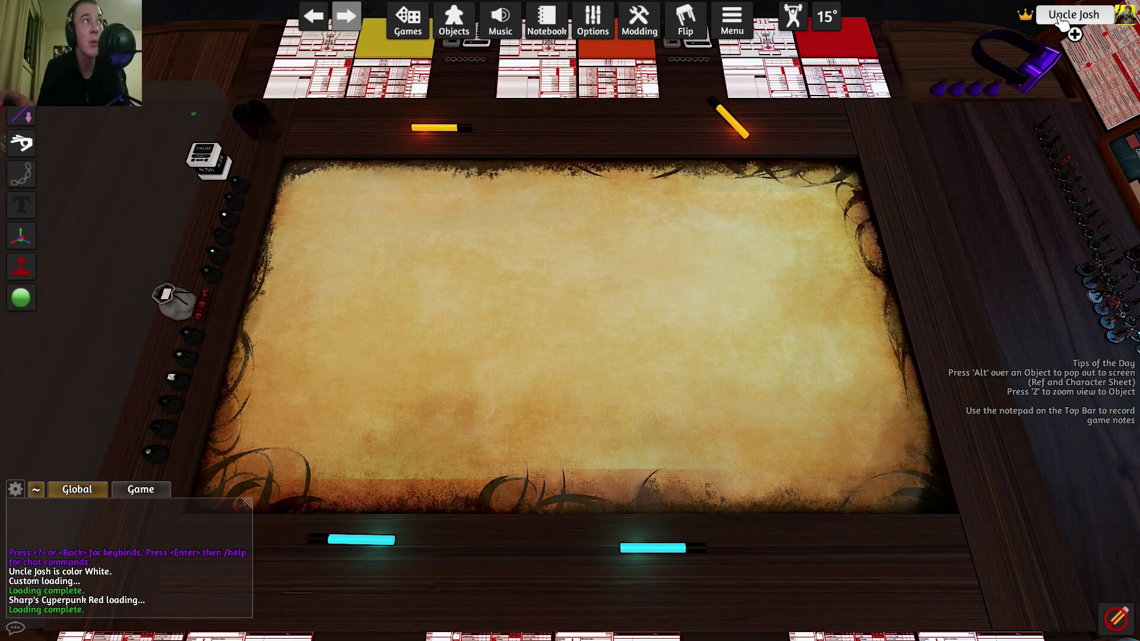
# Switch the player color to Black and look over that seat's end of the table.
pyautogui.click(1061, 19)
pyautogui.click(1071, 34)
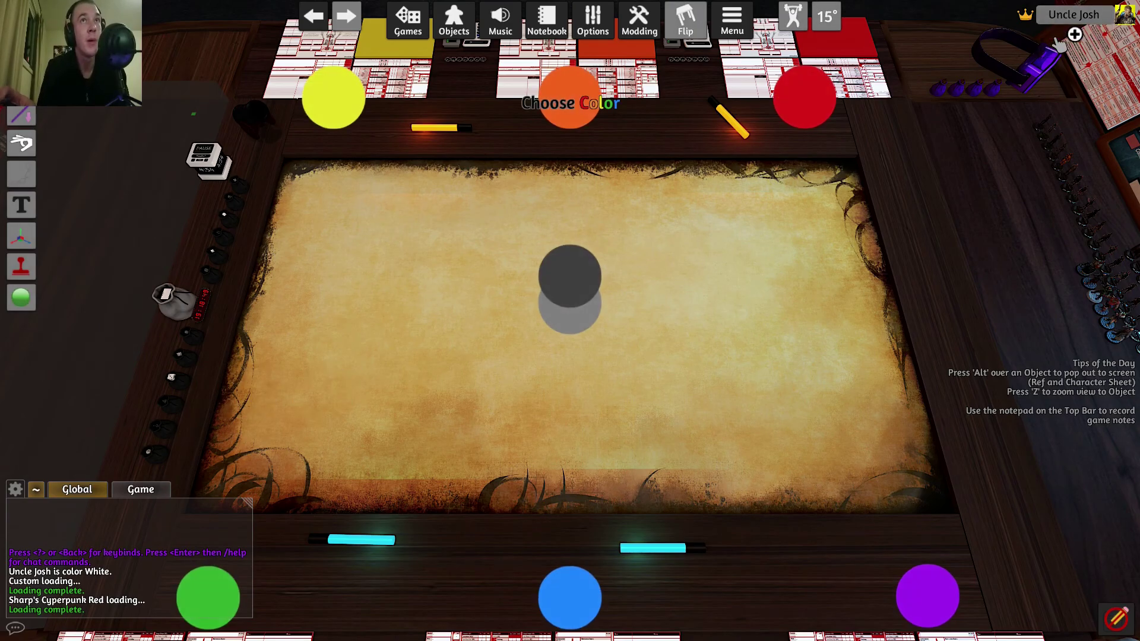
pyautogui.click(548, 300)
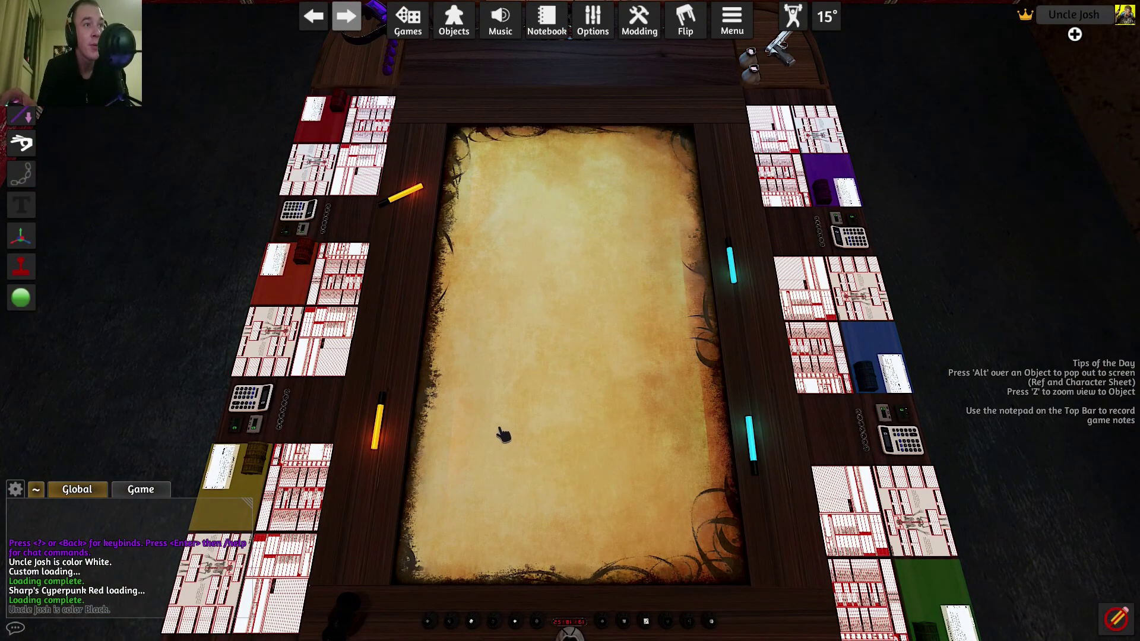
pyautogui.moveTo(523, 481); pyautogui.dragTo(588, 282)
pyautogui.scroll(1, 619, 352)
pyautogui.scroll(1, 620, 351)
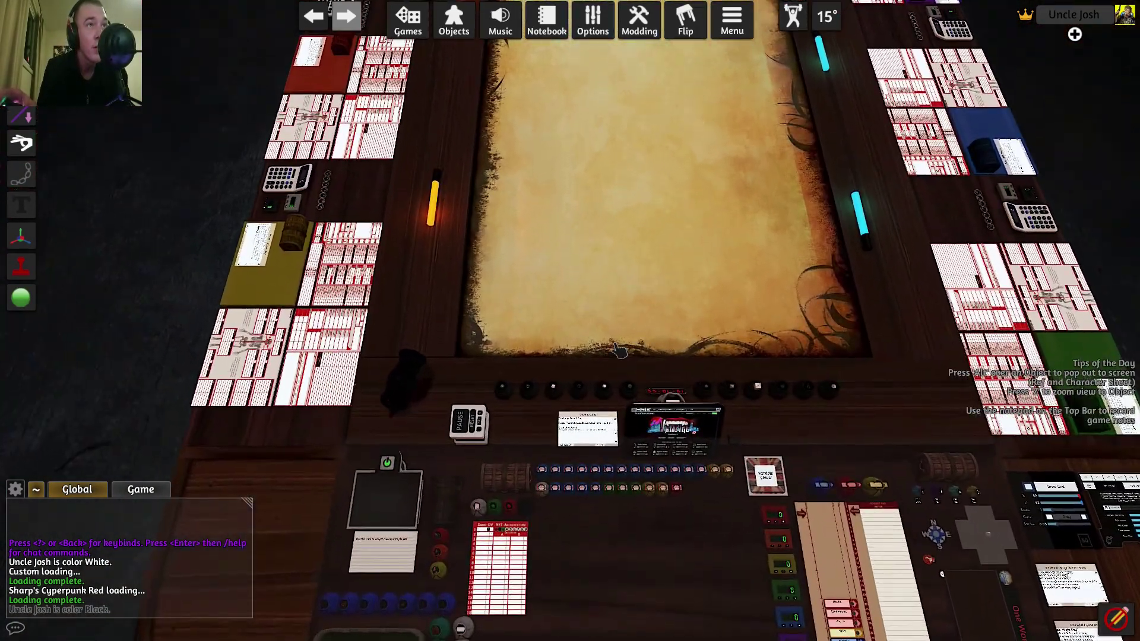
# Take a blank note card out of the Note Cards bag and delete it.
pyautogui.moveTo(660, 332); pyautogui.dragTo(348, 350)
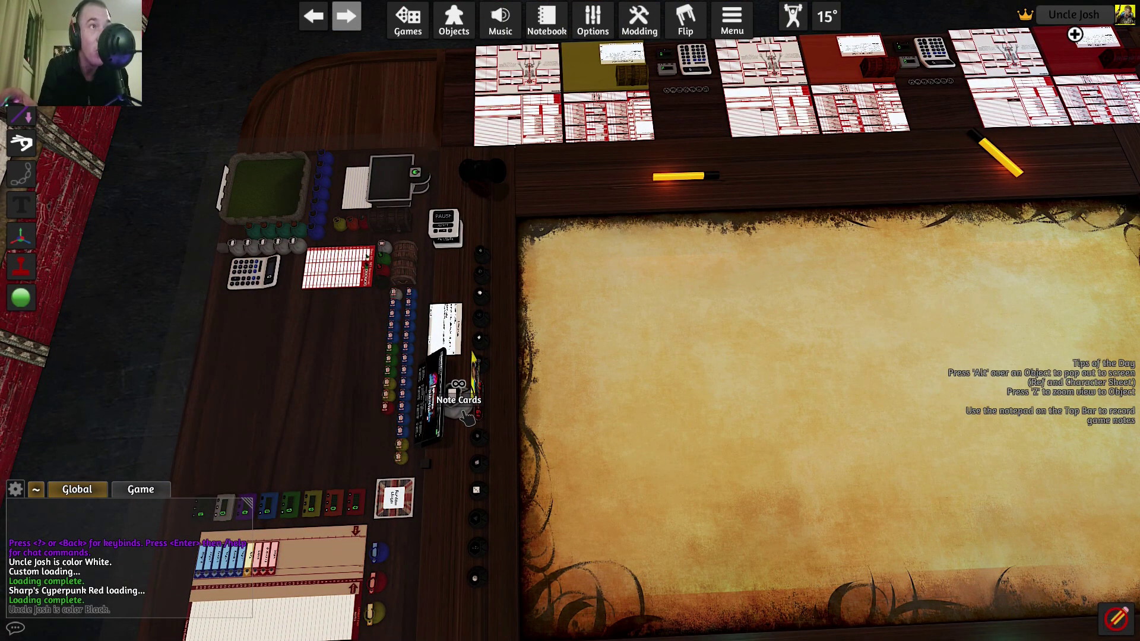
pyautogui.scroll(2, 453, 471)
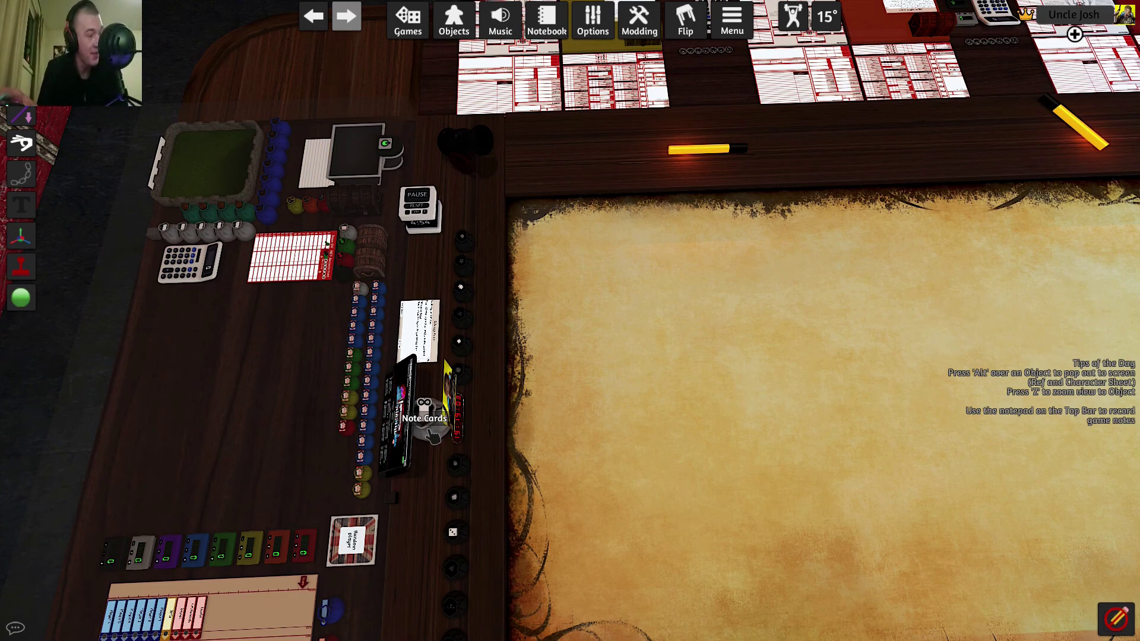
pyautogui.click(433, 437)
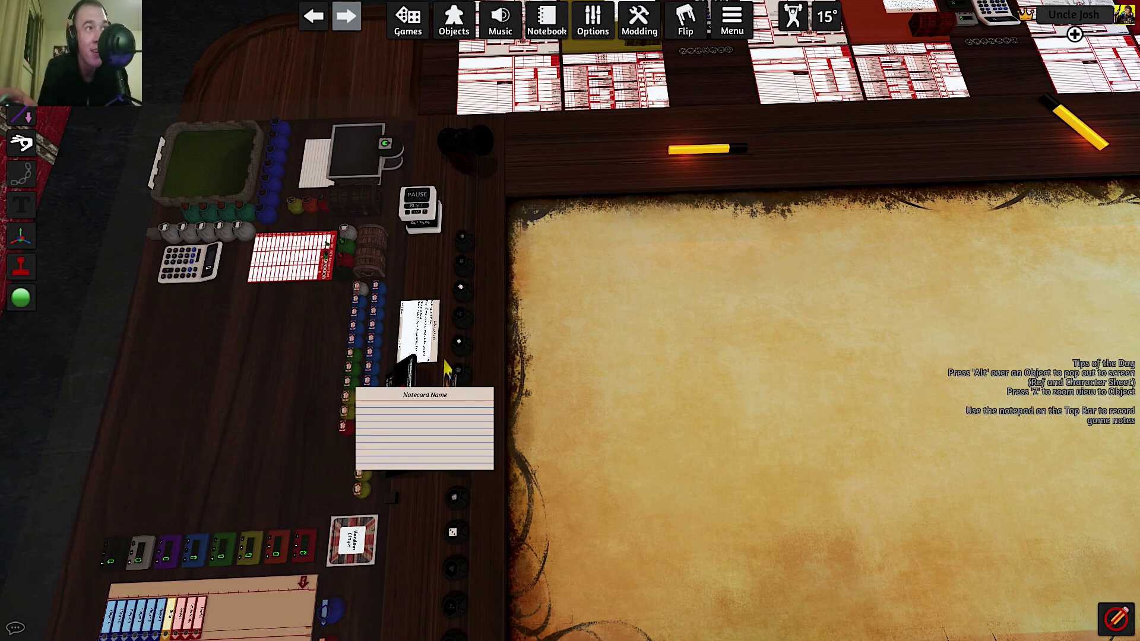
pyautogui.press('Delete')
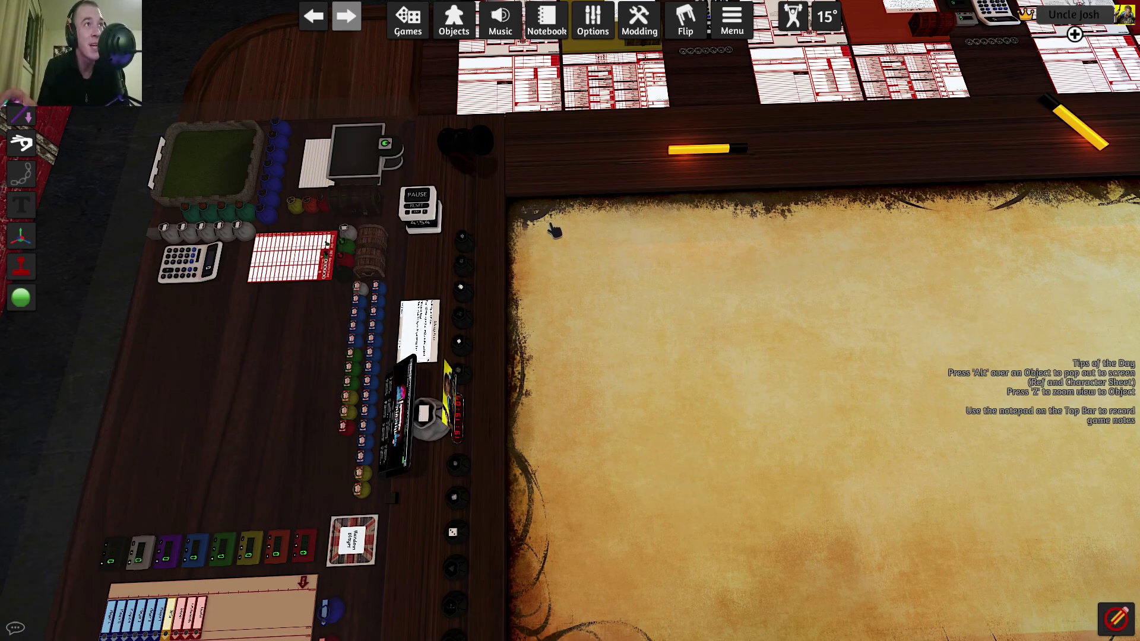
# Place the saved object Trauma Team Card on the corner of the parchment mat nearest the cannon and timer.
pyautogui.moveTo(613, 176)
pyautogui.mouseDown()
pyautogui.moveTo(498, 183)
pyautogui.moveTo(684, 145)
pyautogui.moveTo(588, 155)
pyautogui.moveTo(879, 132)
pyautogui.mouseUp()
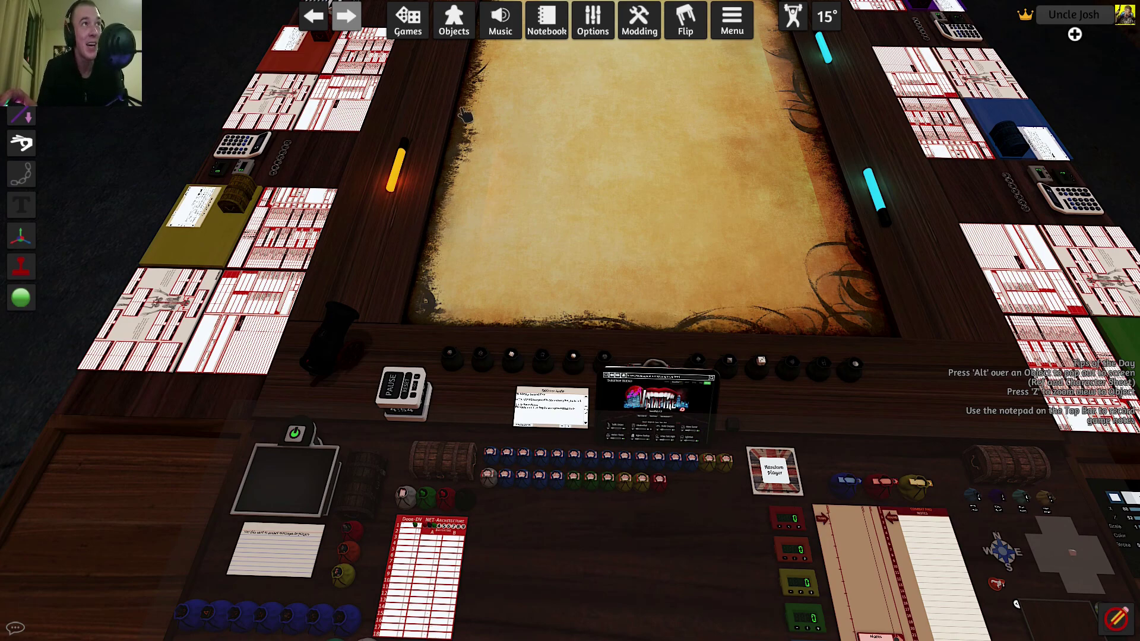
pyautogui.click(454, 20)
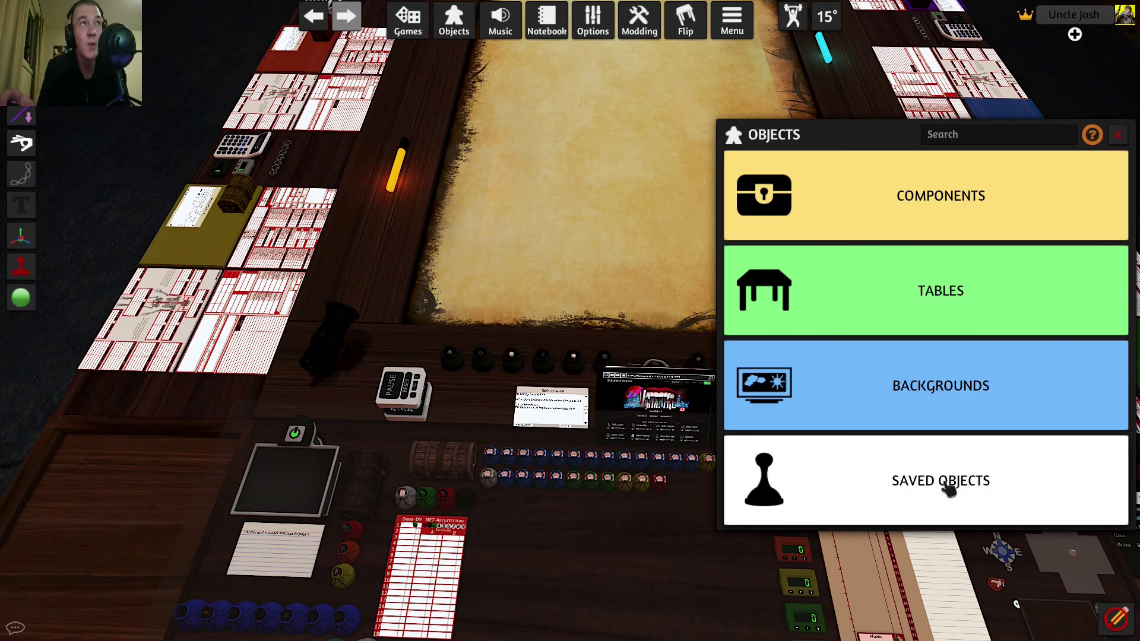
pyautogui.click(924, 477)
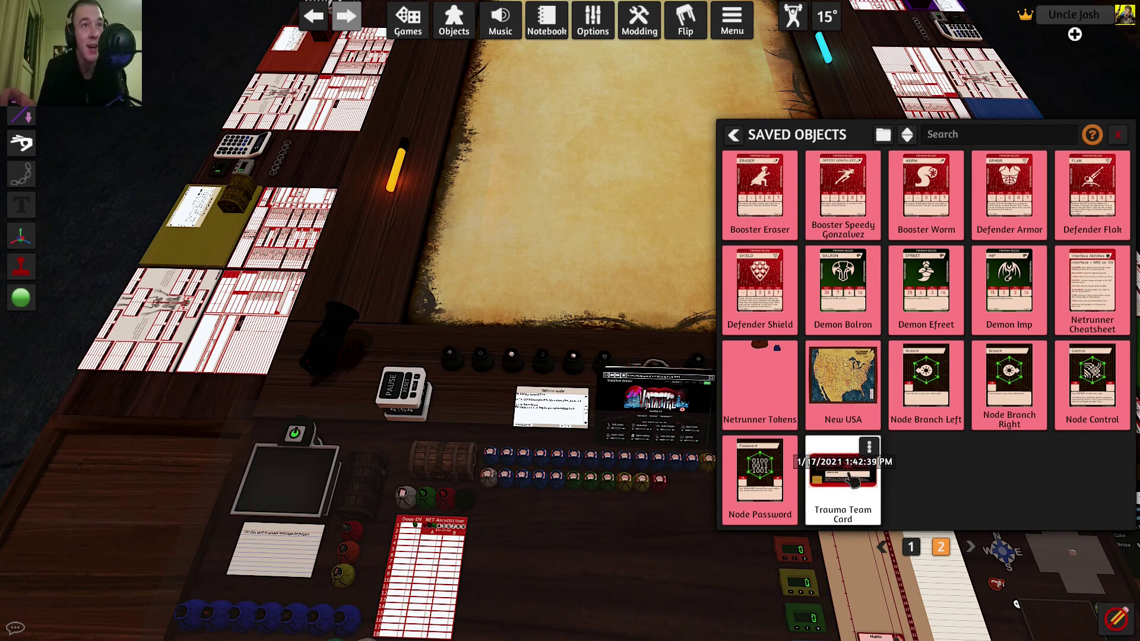
pyautogui.click(869, 446)
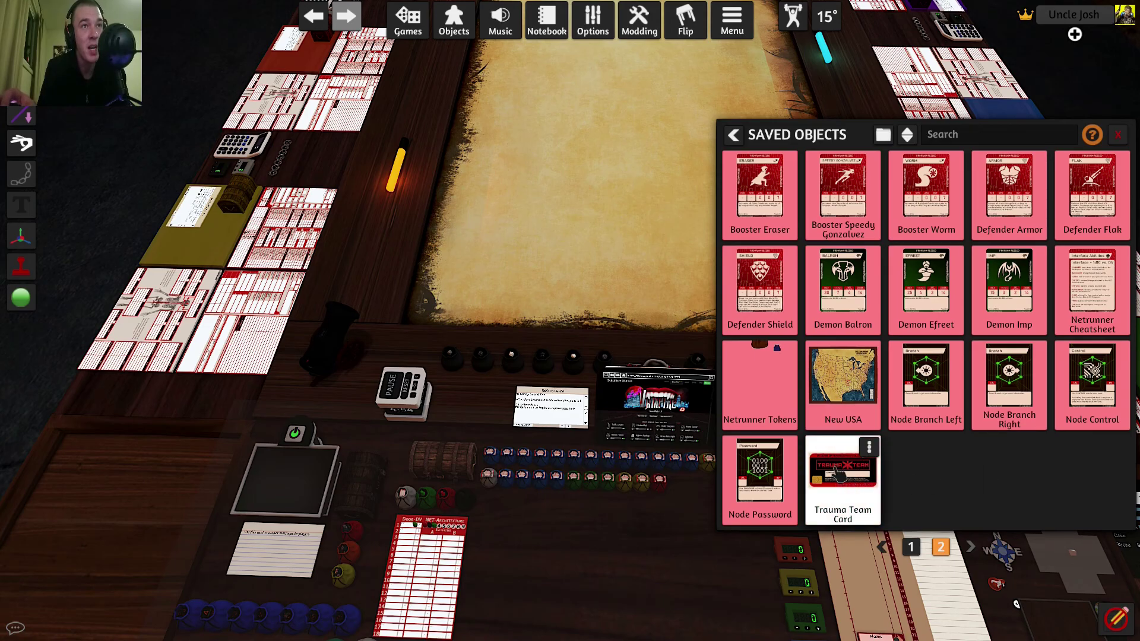
pyautogui.moveTo(831, 475); pyautogui.dragTo(460, 258)
pyautogui.scroll(5, 423, 237)
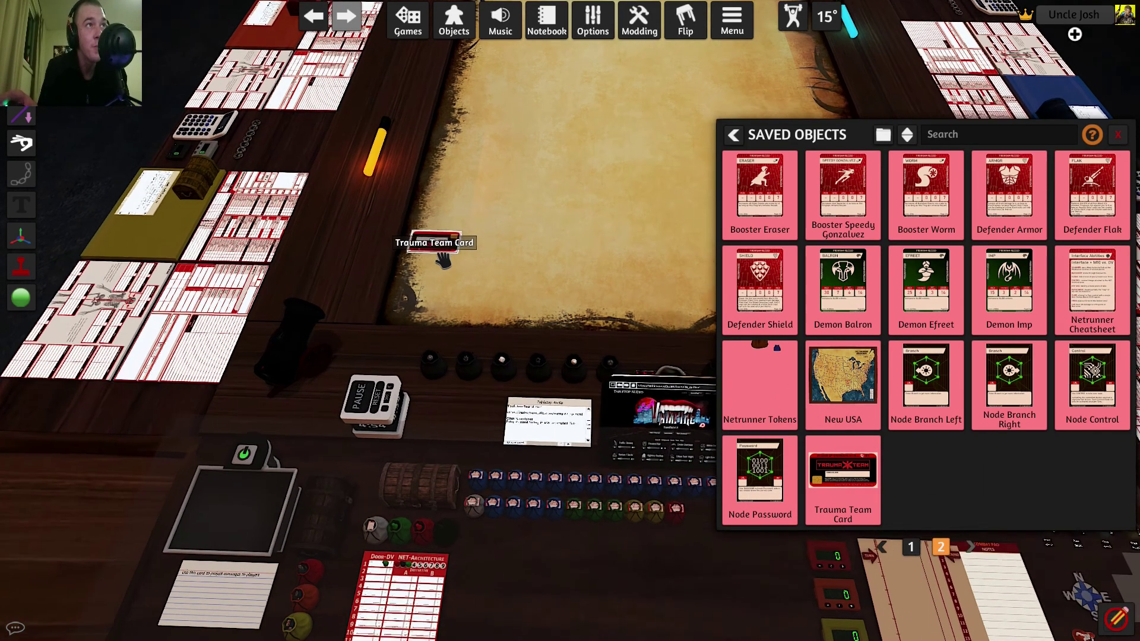
# Rotate the Trauma Team card back and forth in 15° steps, ending with its text upright.
pyautogui.moveTo(378, 197); pyautogui.dragTo(378, 198)
pyautogui.press('q')
pyautogui.press('q')
pyautogui.press('q')
pyautogui.press('q')
pyautogui.press('e')
pyautogui.press('e')
pyautogui.press('q')
pyautogui.press('q')
pyautogui.press('e')
pyautogui.press('e')
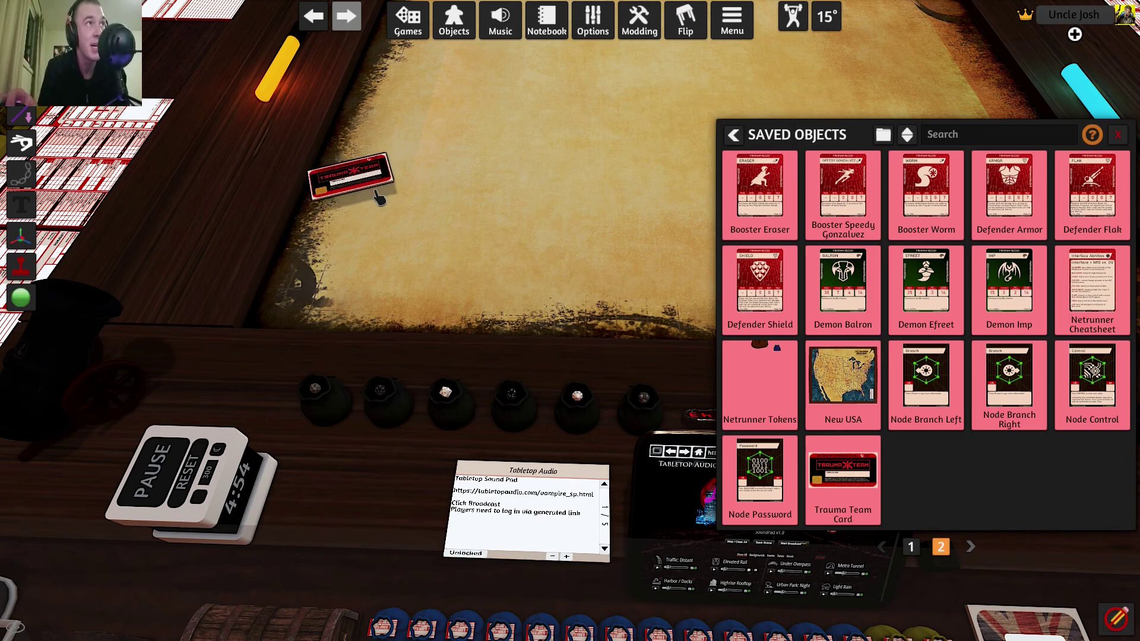
pyautogui.press('e')
pyautogui.press('e')
pyautogui.moveTo(379, 198); pyautogui.dragTo(379, 198)
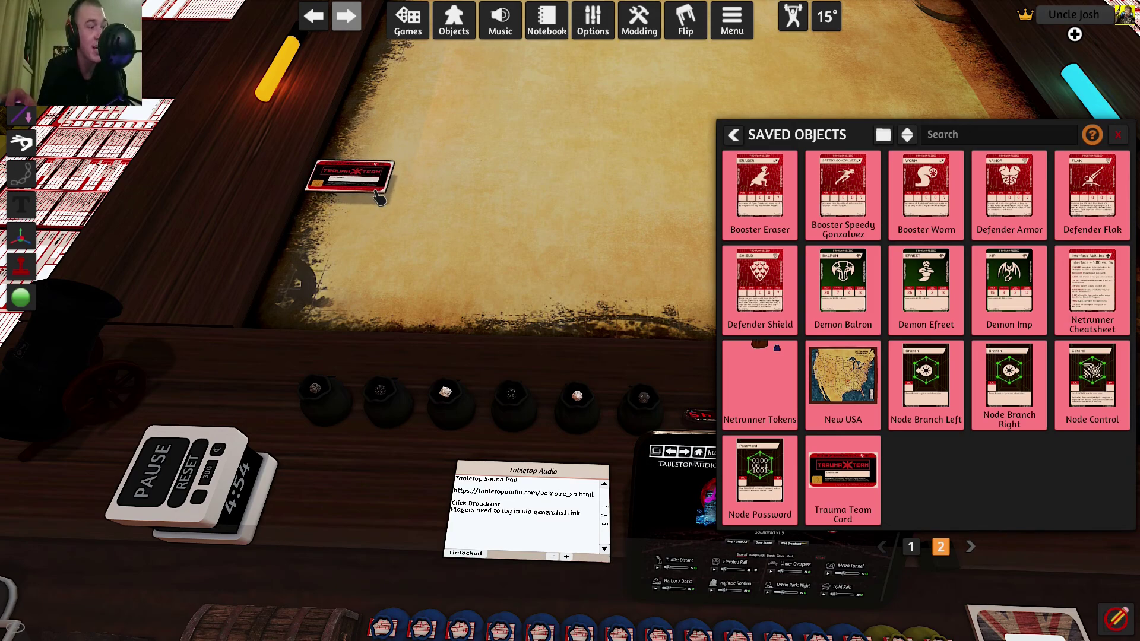
# Flip the Trauma Team card over and back, and set it down face up on the mat.
pyautogui.press('f')
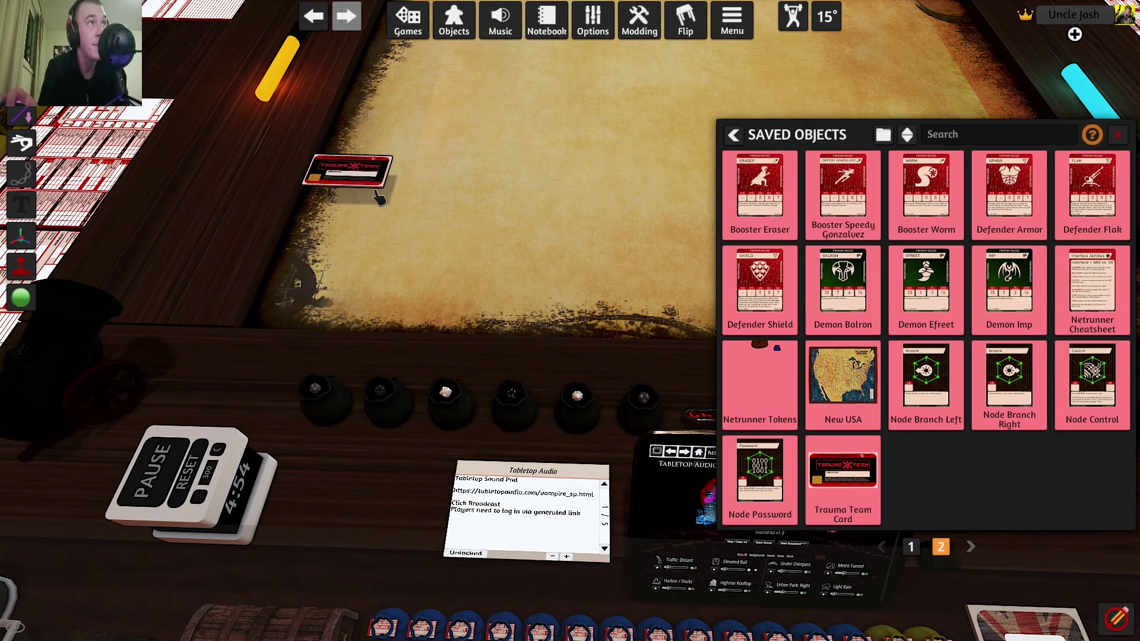
pyautogui.press('f')
pyautogui.press('f')
pyautogui.click(379, 198)
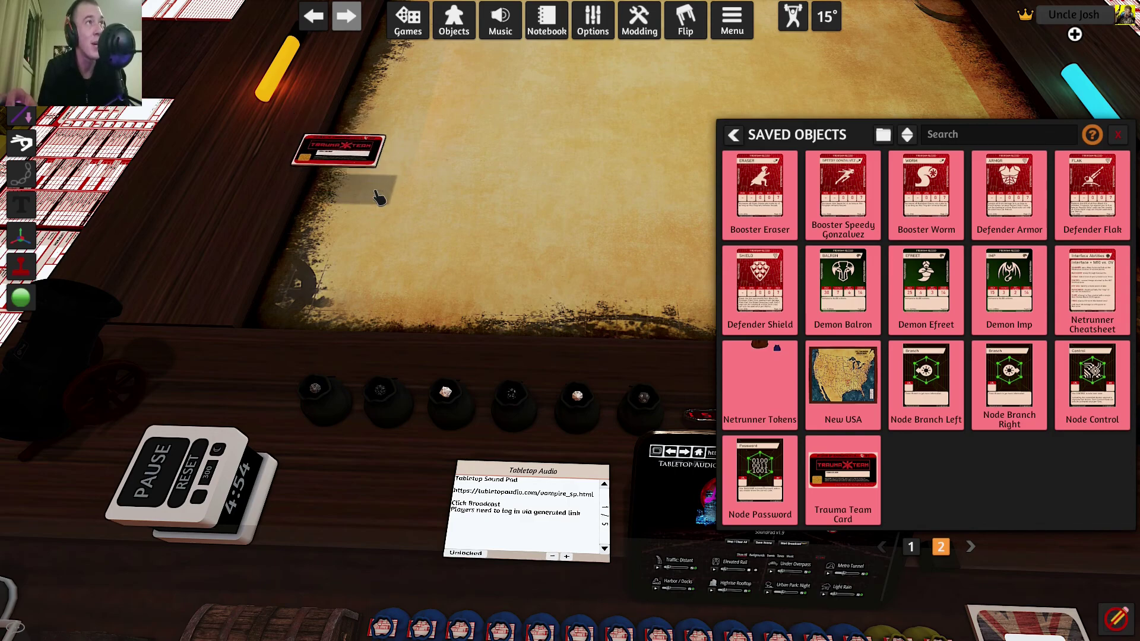
pyautogui.click(379, 197)
pyautogui.moveTo(379, 198); pyautogui.dragTo(379, 198)
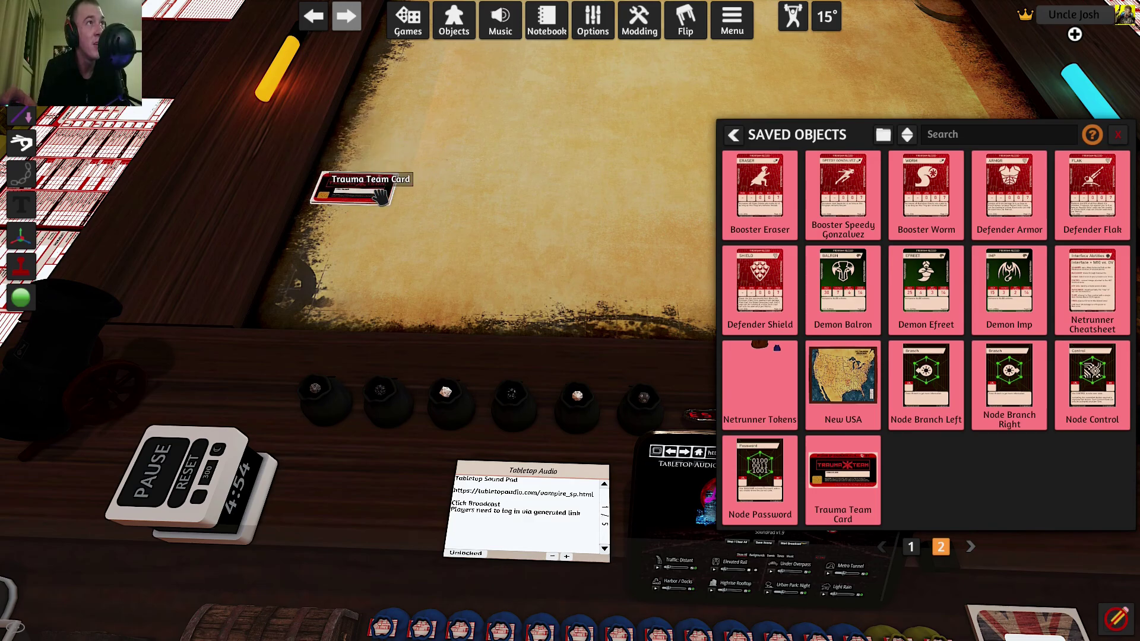
# Inspect the Trauma Team card up close, close the saved objects library and move the card onto the wooden table rim.
pyautogui.scroll(3, 355, 200)
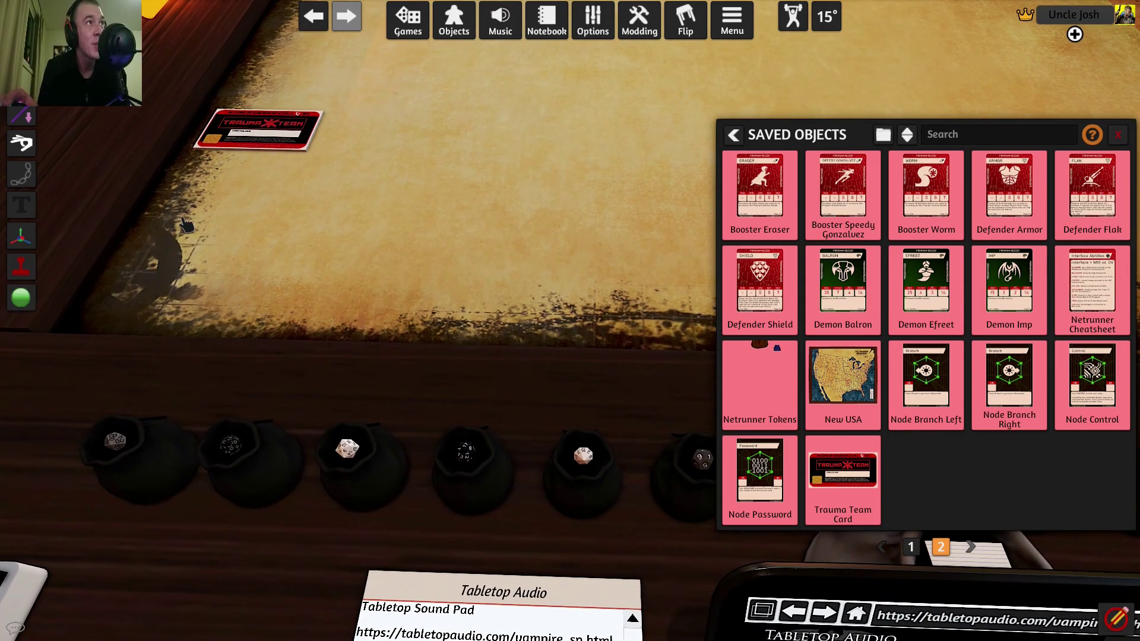
pyautogui.press('w')
pyautogui.press('a')
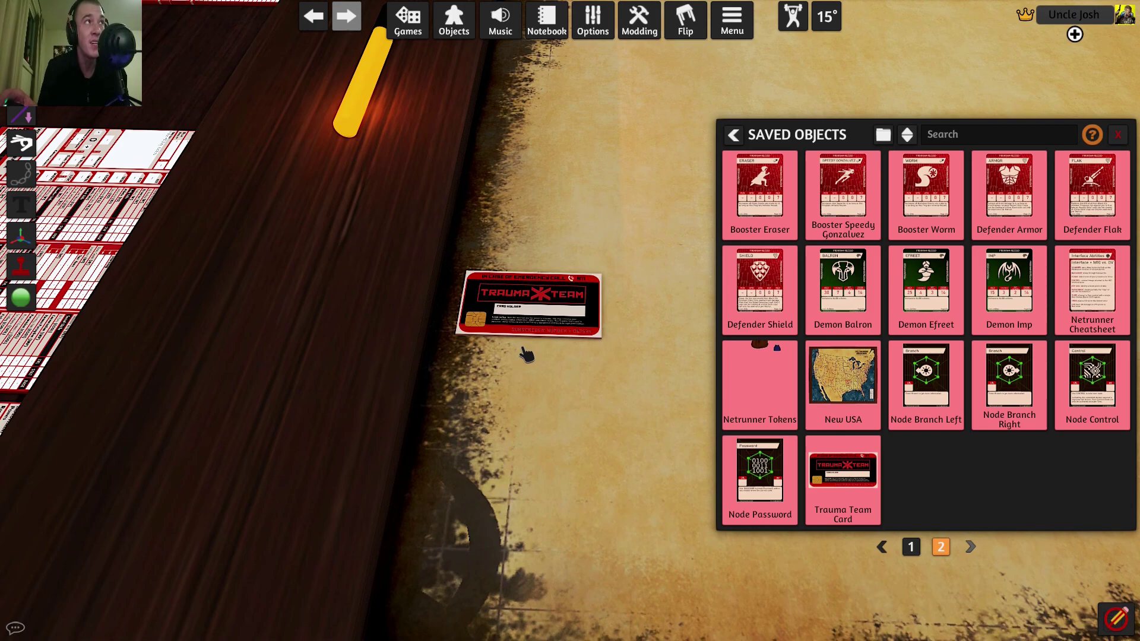
pyautogui.scroll(5, 564, 309)
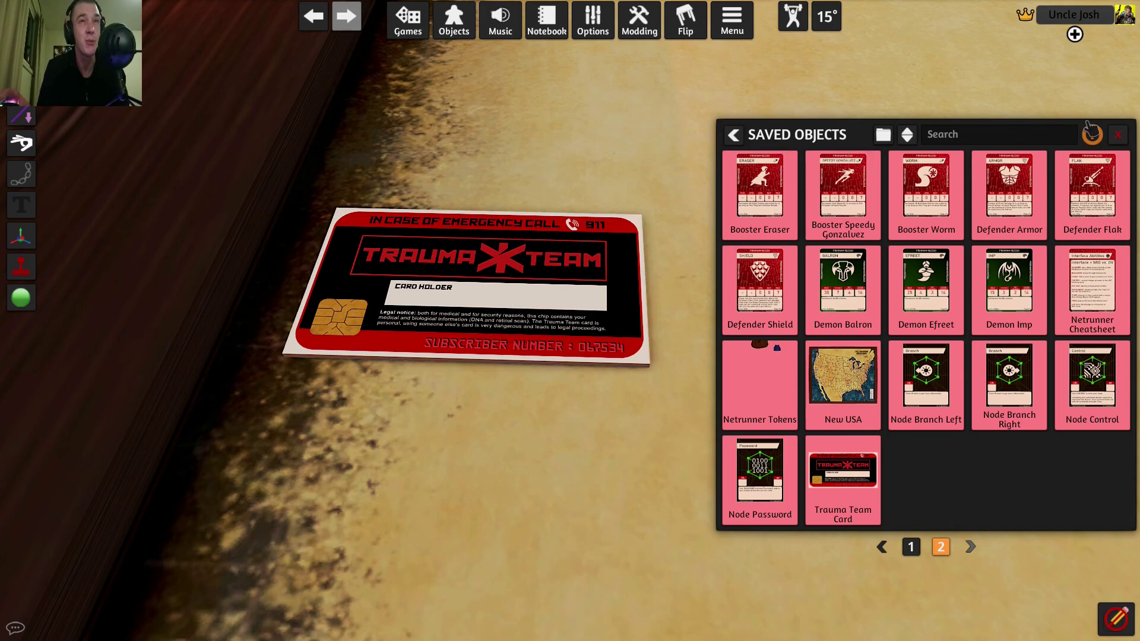
pyautogui.click(1119, 136)
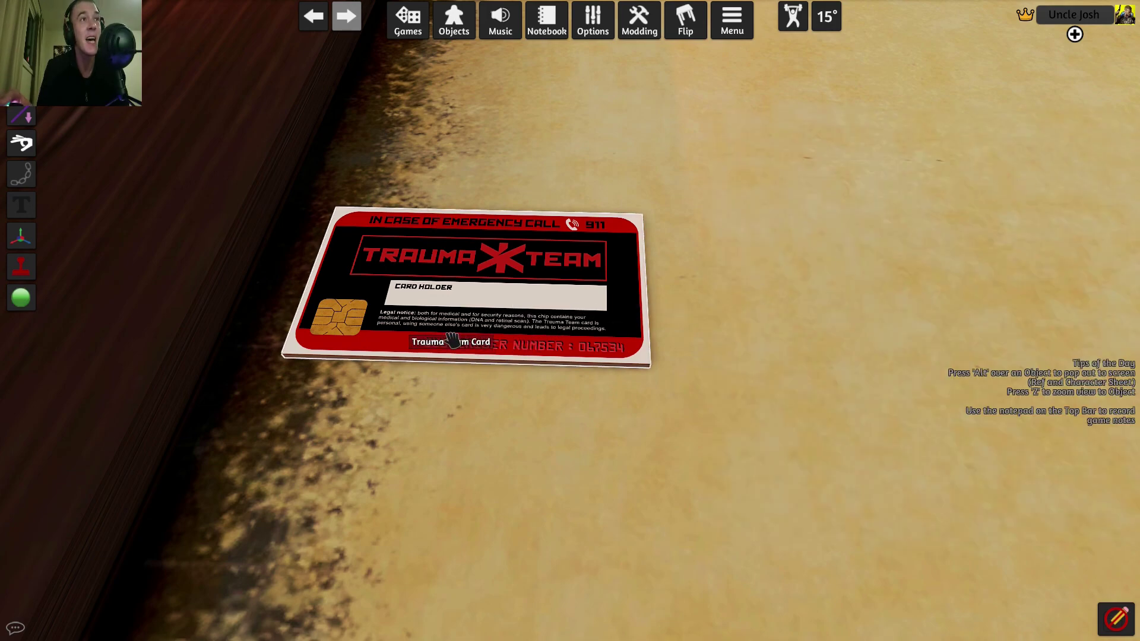
pyautogui.scroll(-3, 447, 325)
pyautogui.moveTo(446, 325); pyautogui.dragTo(388, 359)
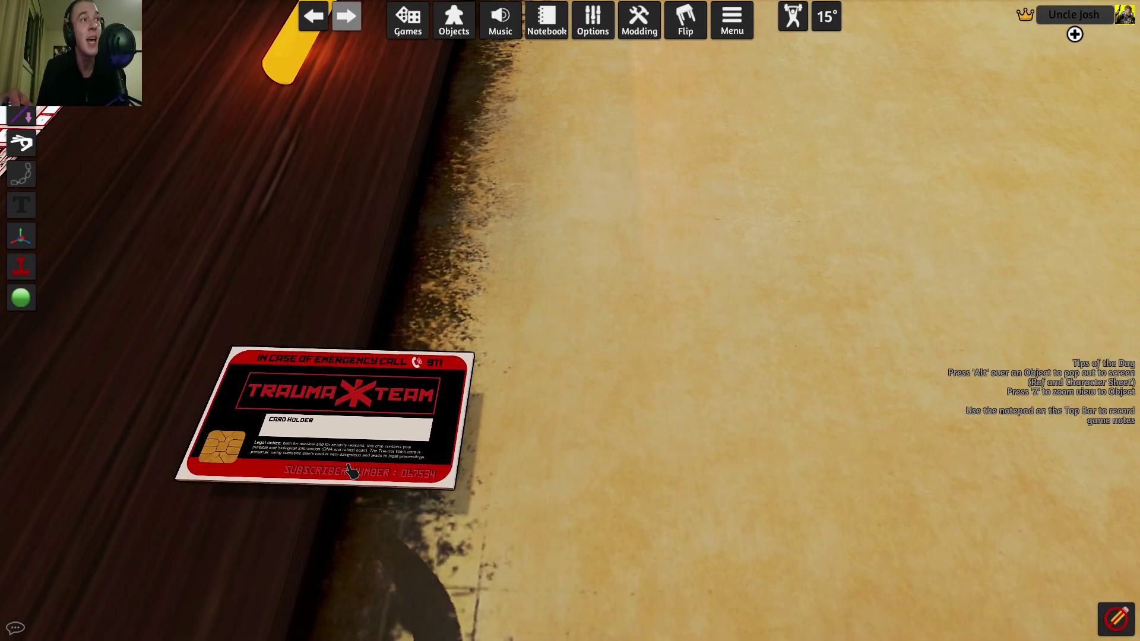
pyautogui.moveTo(349, 466); pyautogui.dragTo(184, 401)
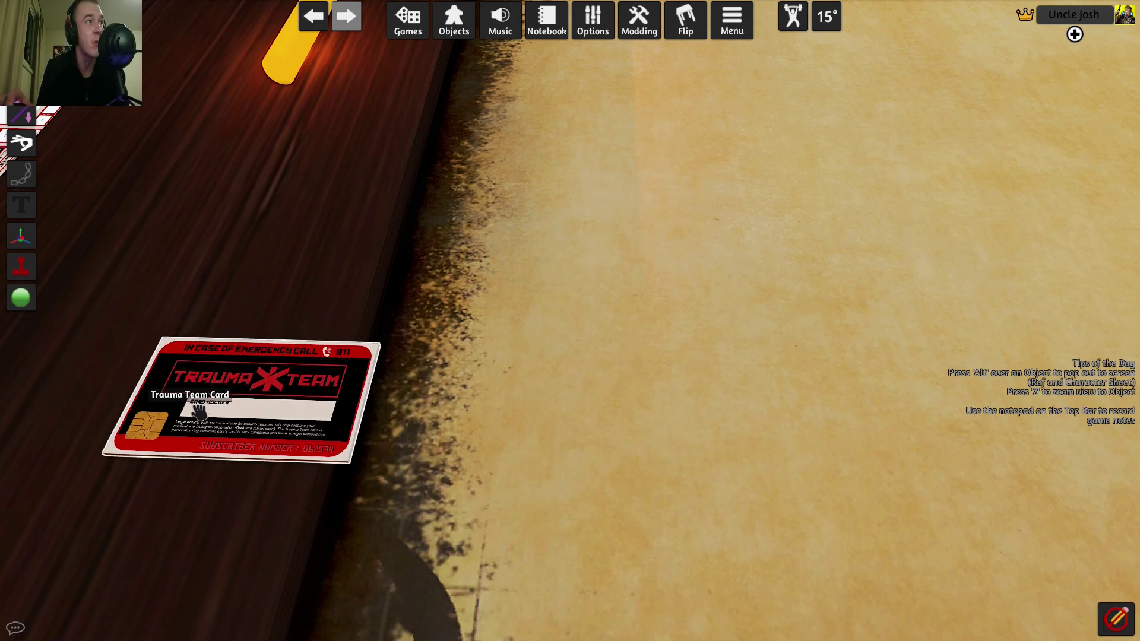
# Scale the Trauma Team card down by several steps on the wooden rim.
pyautogui.click(17, 241)
pyautogui.click(104, 236)
pyautogui.rightClick(331, 390)
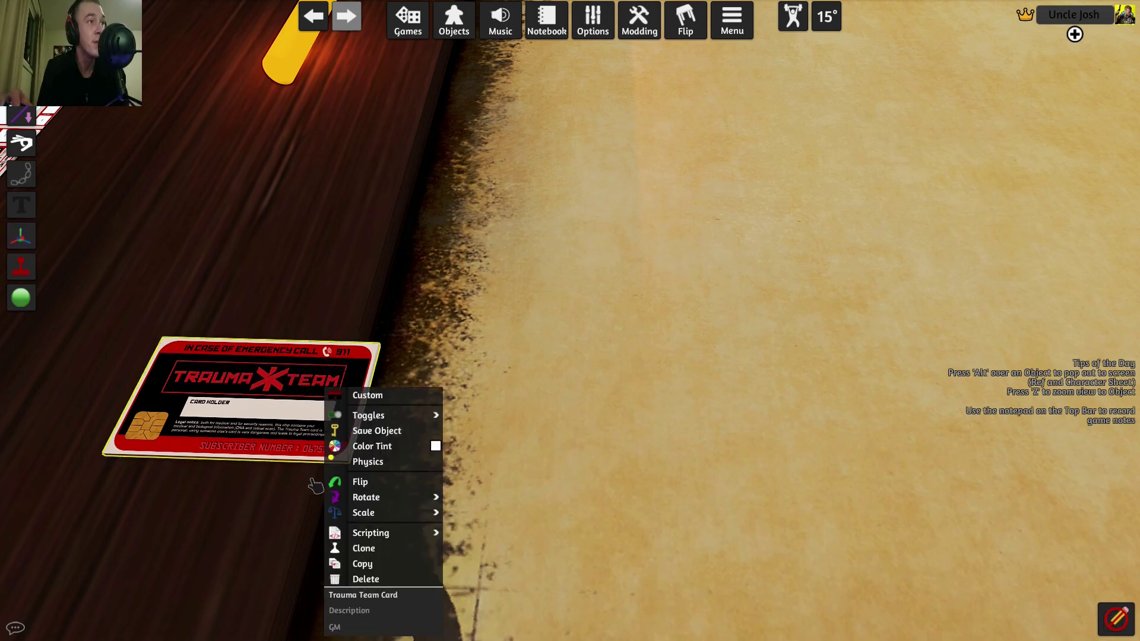
pyautogui.moveTo(410, 497)
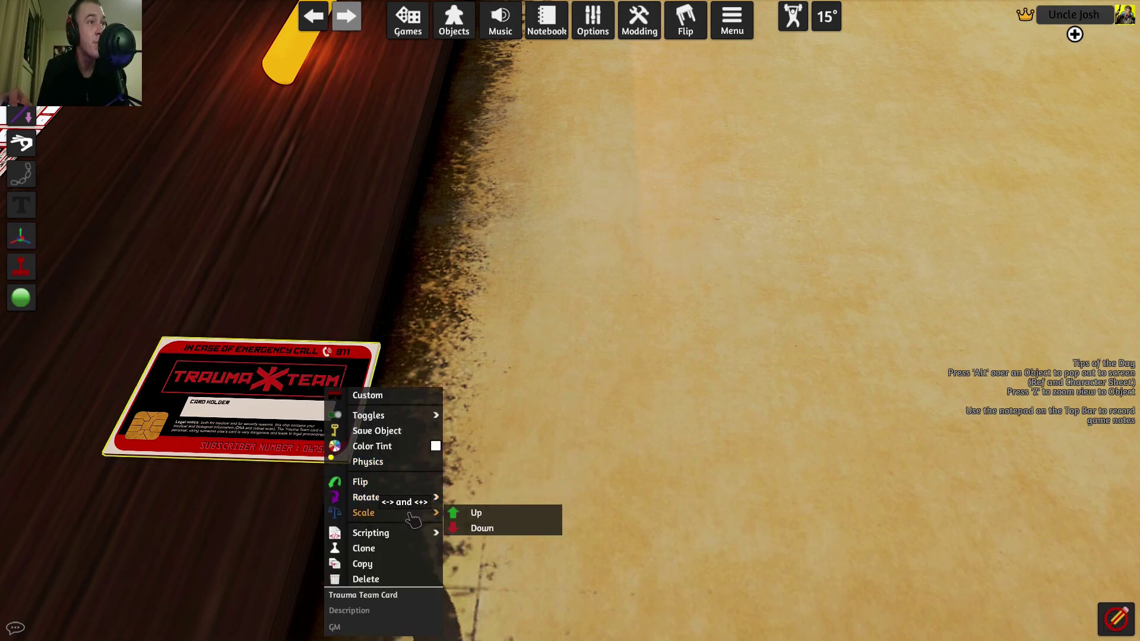
pyautogui.click(493, 529)
pyautogui.click(495, 531)
pyautogui.click(495, 532)
pyautogui.click(495, 532)
pyautogui.click(495, 531)
pyautogui.click(496, 531)
pyautogui.click(356, 219)
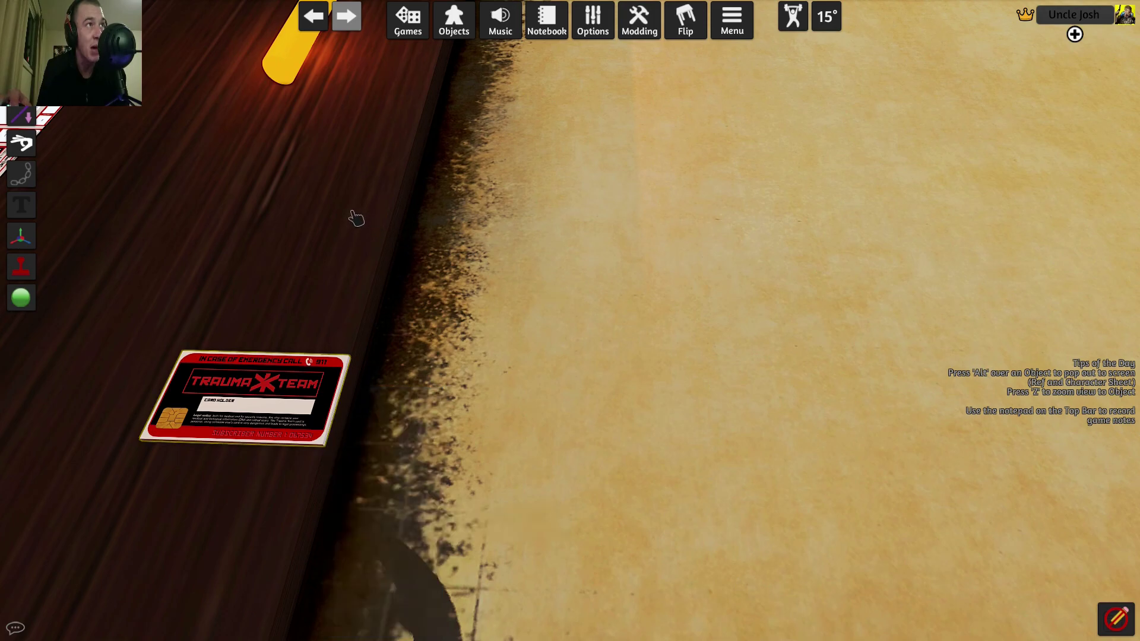
# Move the shrunken Trauma Team card along the rim toward the yellow light stick and rotate it a quarter turn.
pyautogui.scroll(-3, 307, 306)
pyautogui.moveTo(386, 380); pyautogui.dragTo(371, 304)
pyautogui.press('e')
pyautogui.press('e')
pyautogui.press('e')
pyautogui.press('e')
# Examine the toggle options available for the Trauma Team card, including Lock.
pyautogui.rightClick(367, 300)
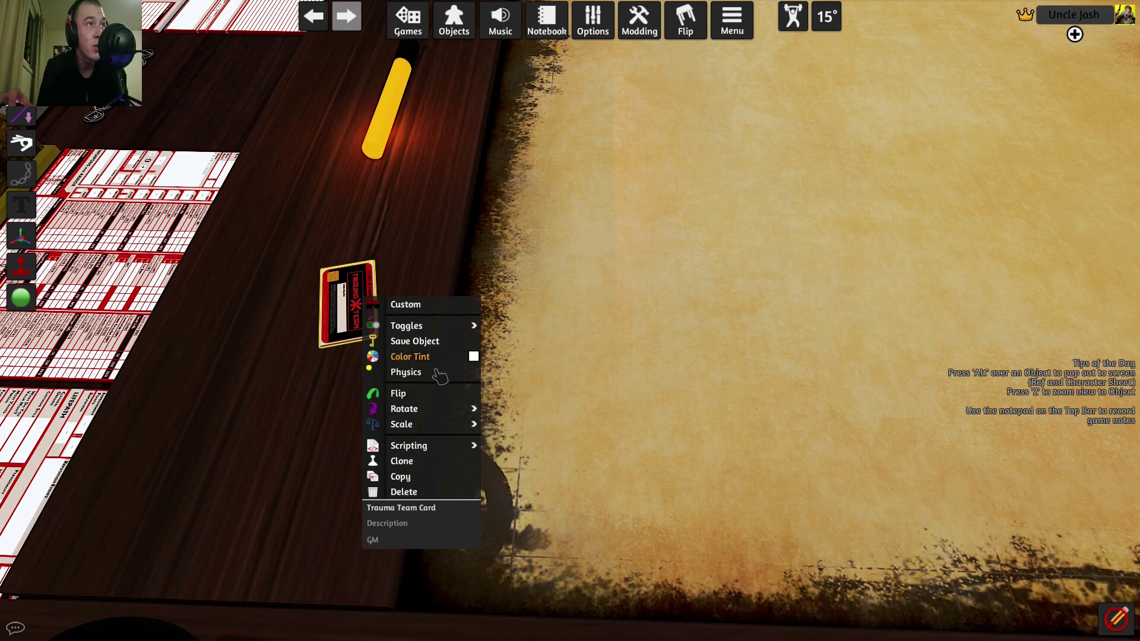
pyautogui.moveTo(437, 327)
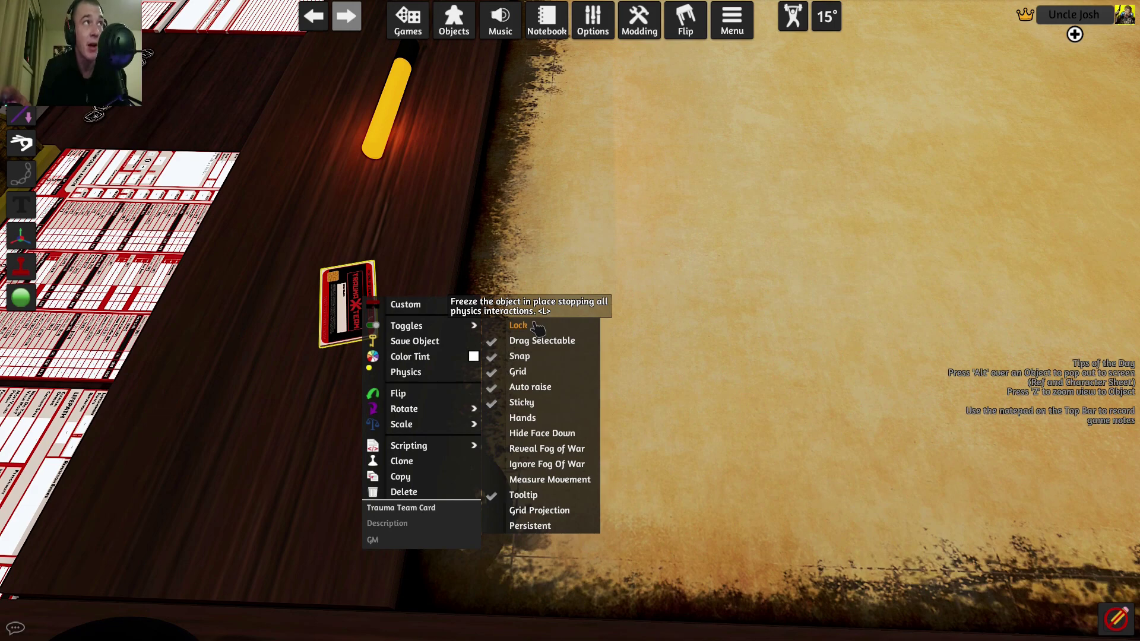
pyautogui.click(406, 224)
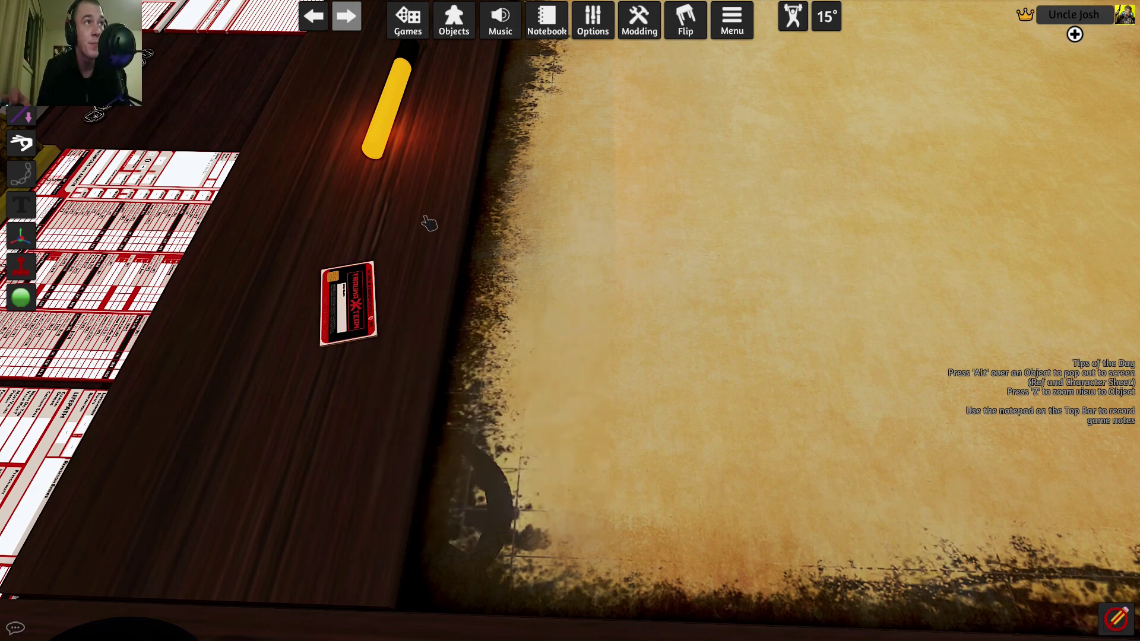
# Rotate the Trauma Team card back so its text reads upright from the black seat.
pyautogui.scroll(-2, 337, 407)
pyautogui.press('q')
pyautogui.press('q')
pyautogui.press('q')
pyautogui.press('q')
pyautogui.moveTo(412, 315); pyautogui.dragTo(411, 315)
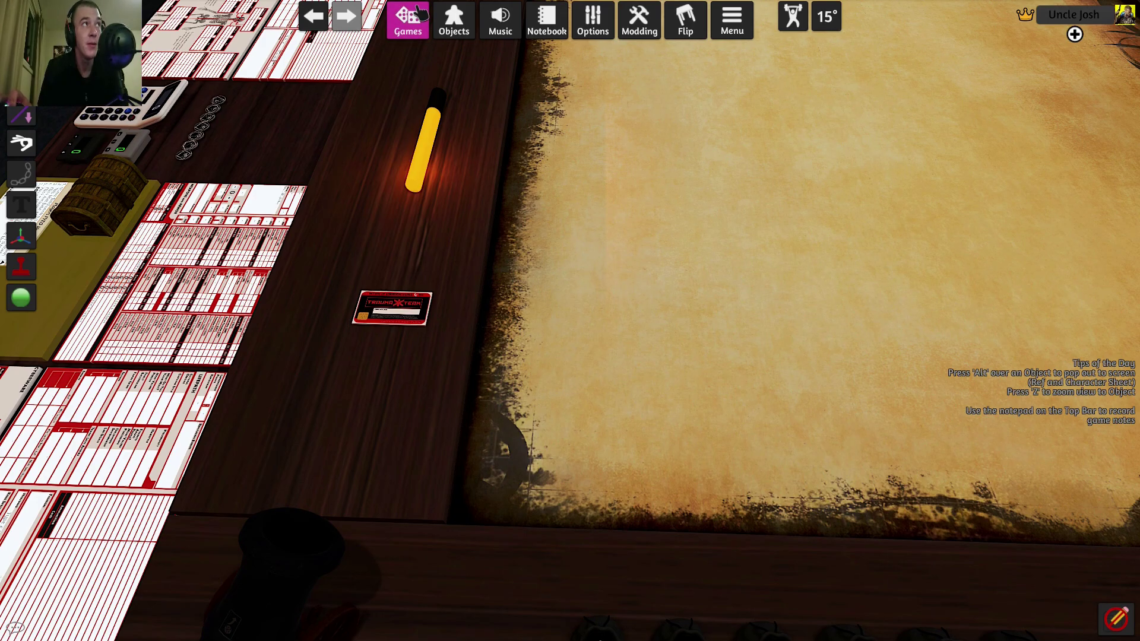
# Nudge the Trauma Team card slightly on the wooden rim between the yellow player's sheets and the mat.
pyautogui.scroll(-3, 380, 312)
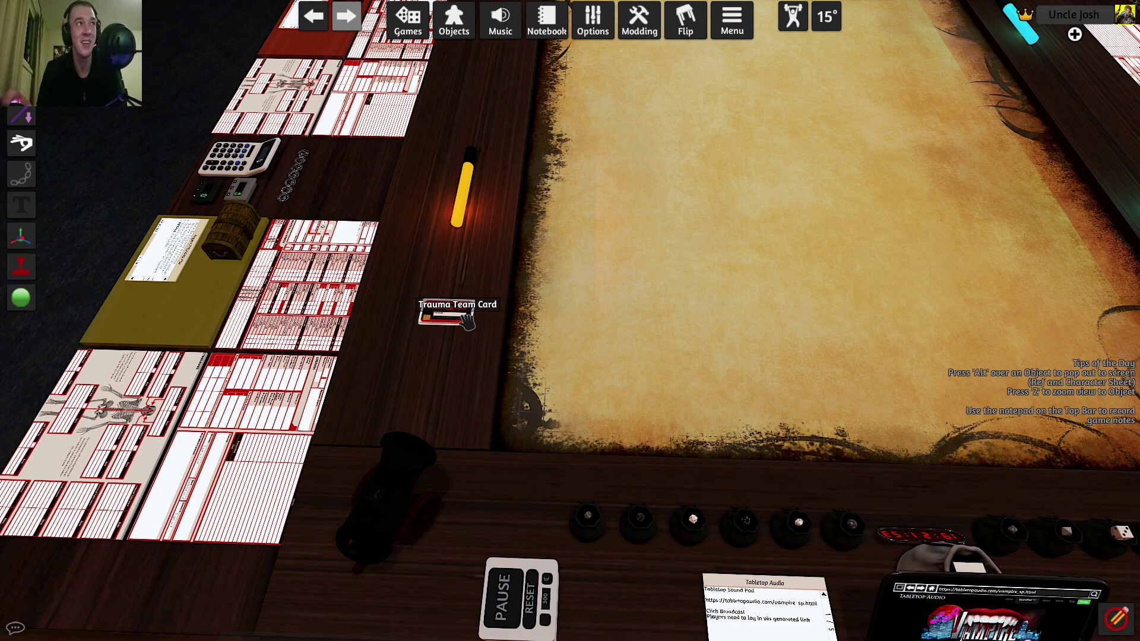
pyautogui.moveTo(467, 321); pyautogui.dragTo(475, 308)
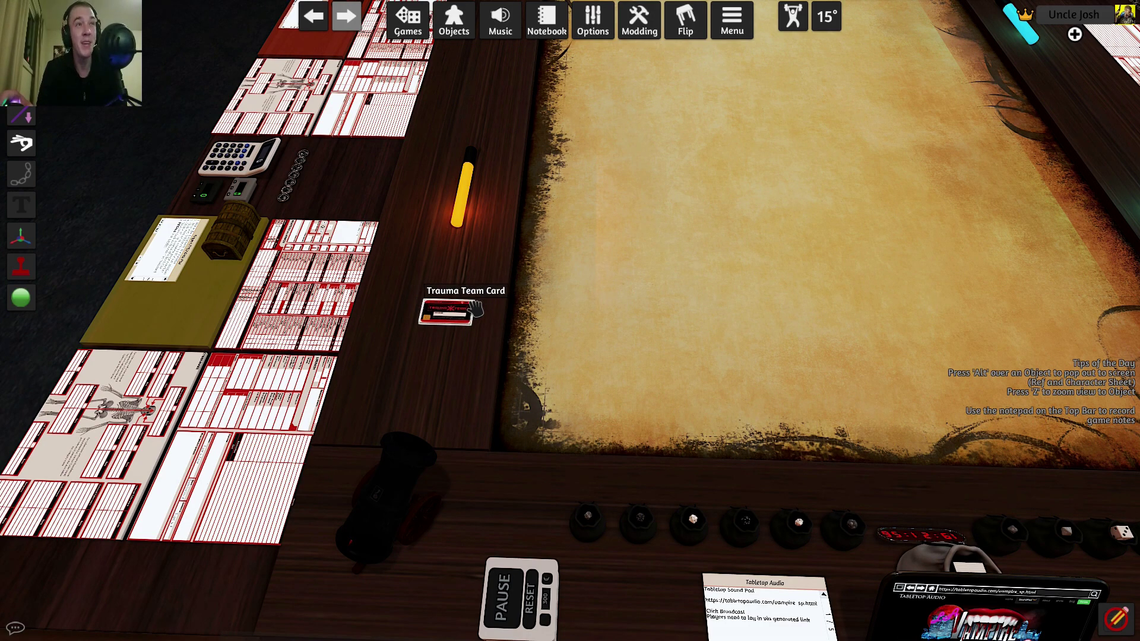
pyautogui.moveTo(995, 493); pyautogui.dragTo(952, 495)
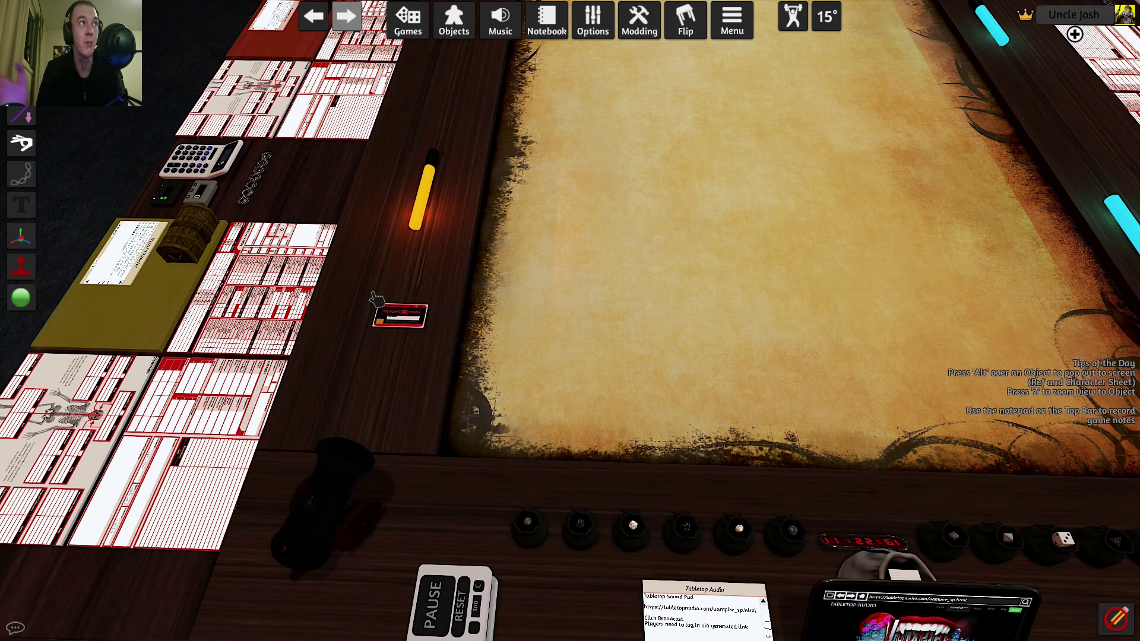
pyautogui.moveTo(403, 328); pyautogui.dragTo(413, 333)
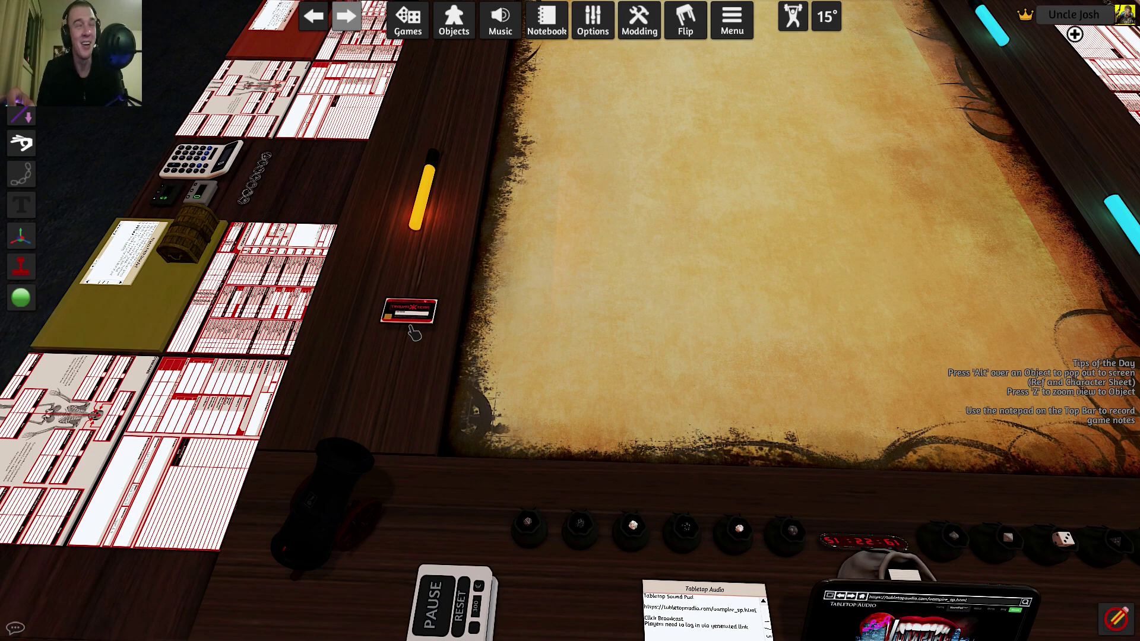
pyautogui.moveTo(414, 334); pyautogui.dragTo(416, 332)
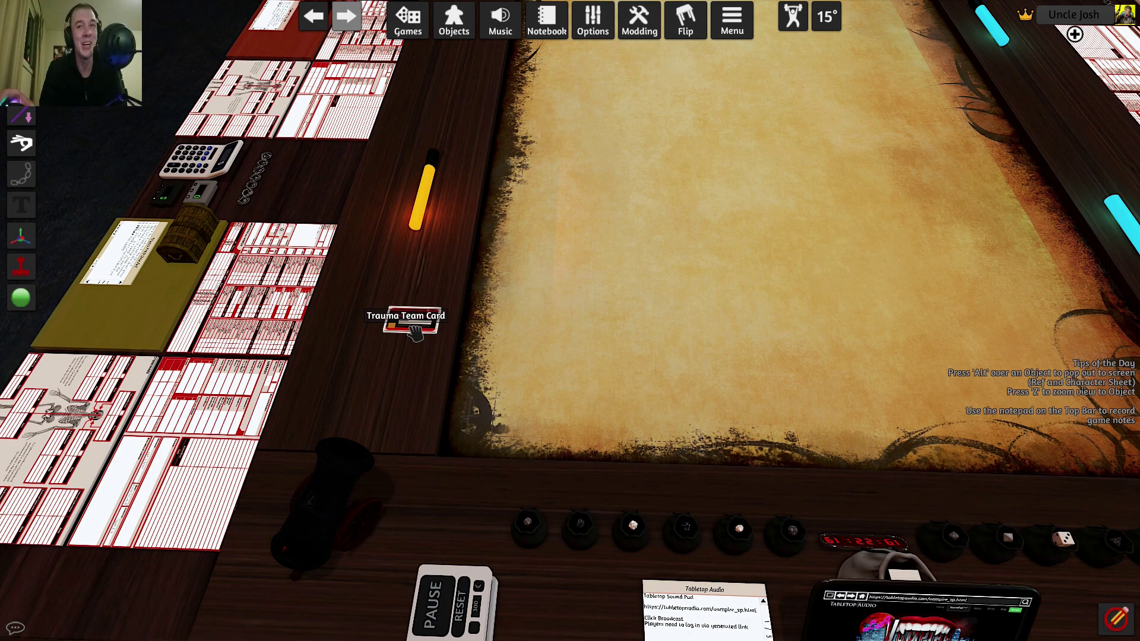